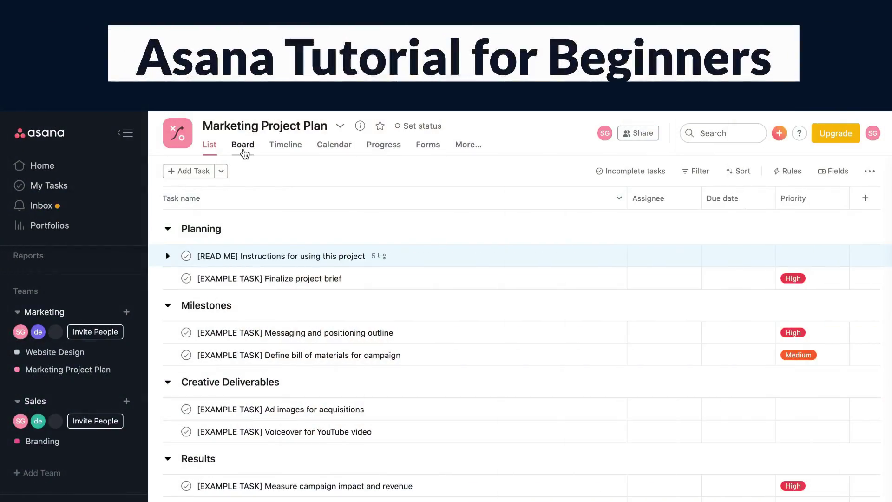
# - View the Marketing Project Plan in its board and calendar layouts
pyautogui.click(243, 147)
pyautogui.click(334, 147)
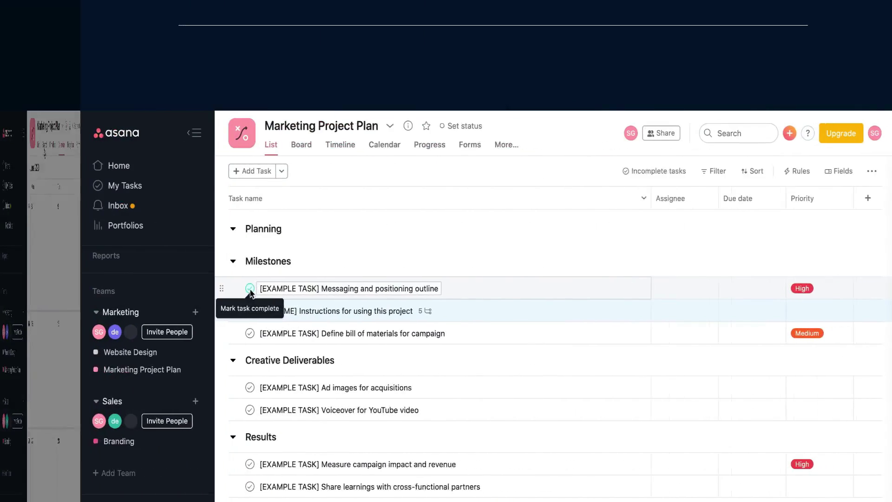
# - Mark the example tasks "Messaging and positioning outline" and "Ad images for acquisitions" complete in the Marketing Project Plan
pyautogui.click(250, 288)
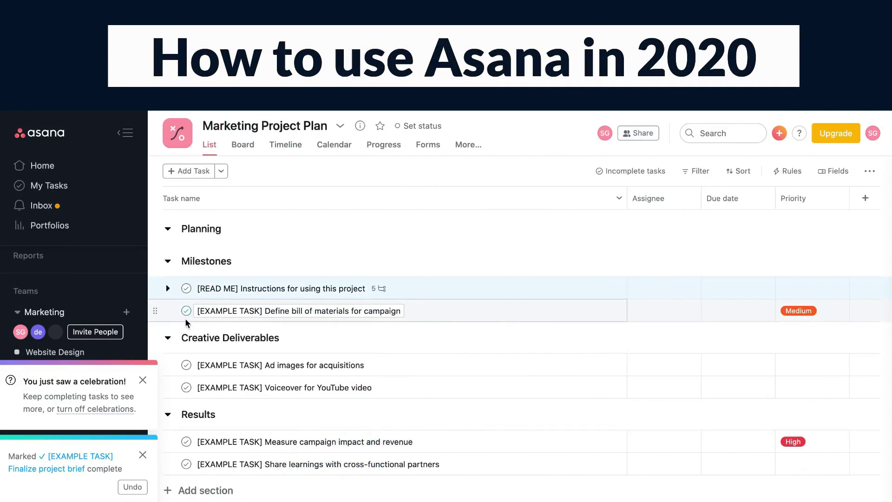
pyautogui.click(187, 366)
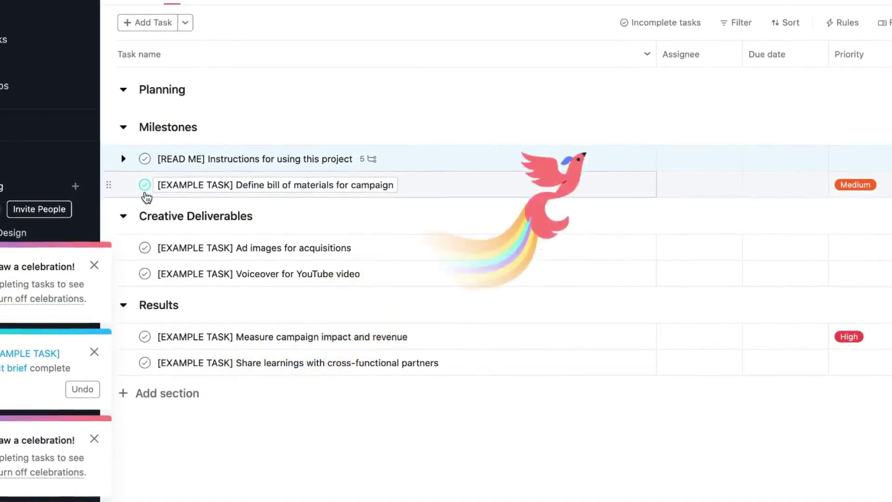
pyautogui.click(149, 249)
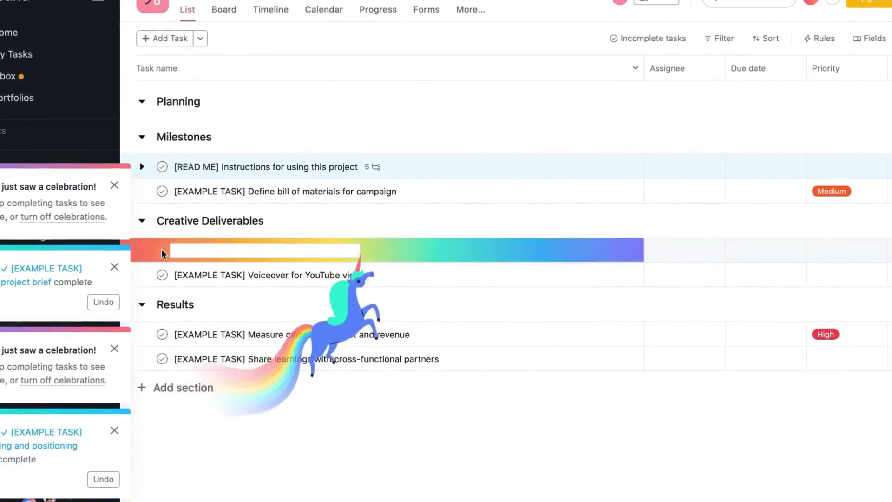
pyautogui.click(166, 310)
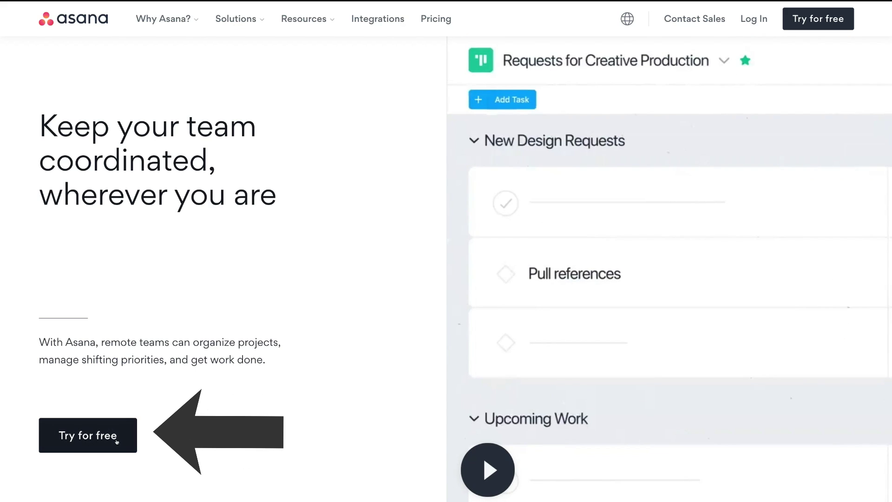
# - Sign up for the free Asana trial with the work email address
pyautogui.click(117, 441)
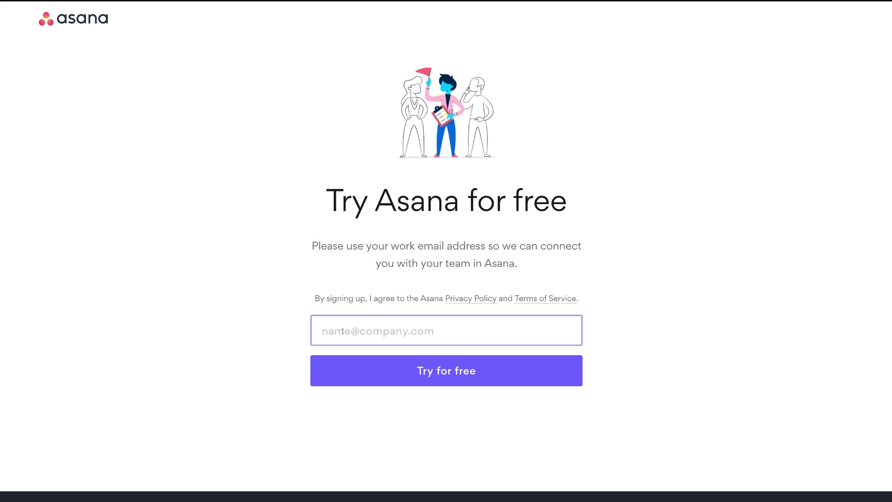
pyautogui.hotkey('ctrl', 'v')
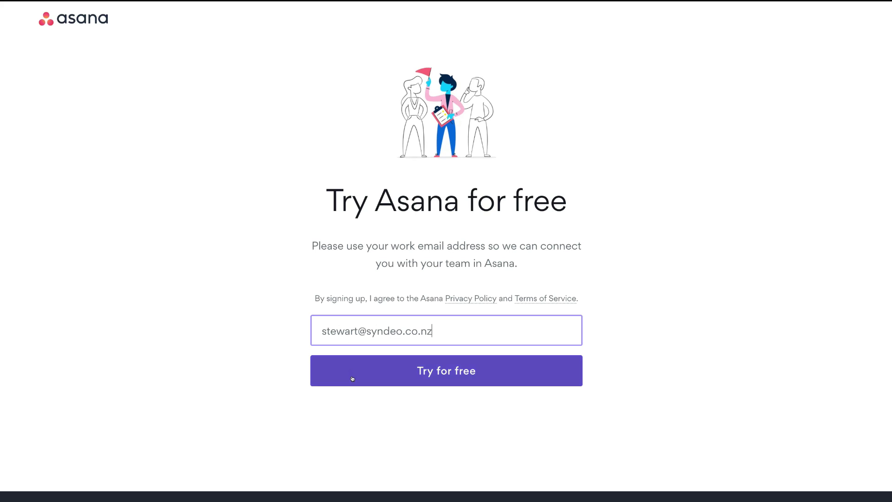
pyautogui.click(406, 378)
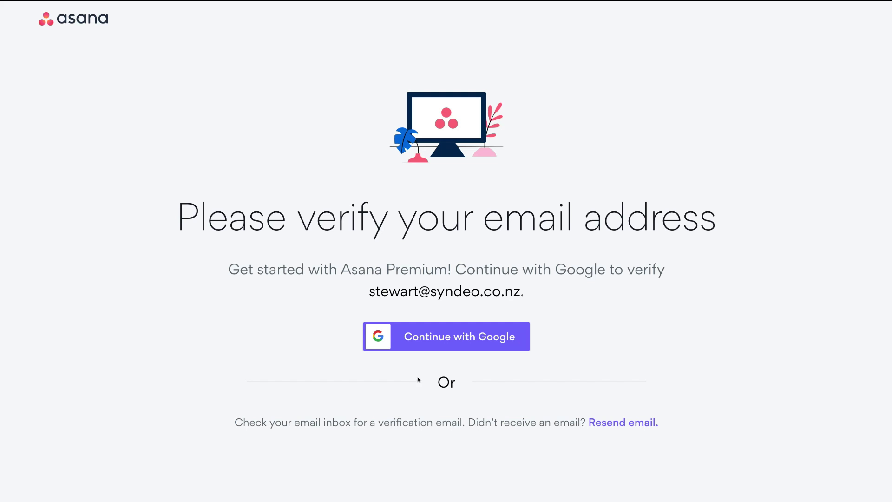
# - Verify the email address with the matching Google account and accept the prefilled full name
pyautogui.click(457, 333)
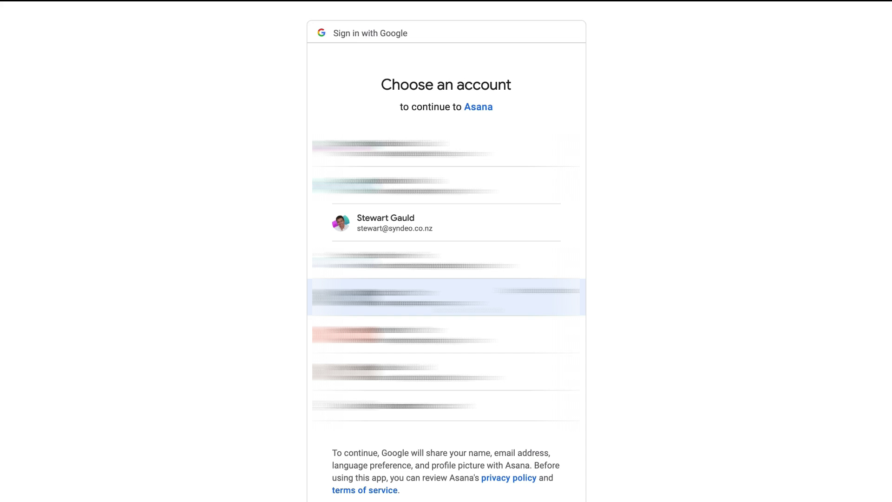
pyautogui.click(481, 235)
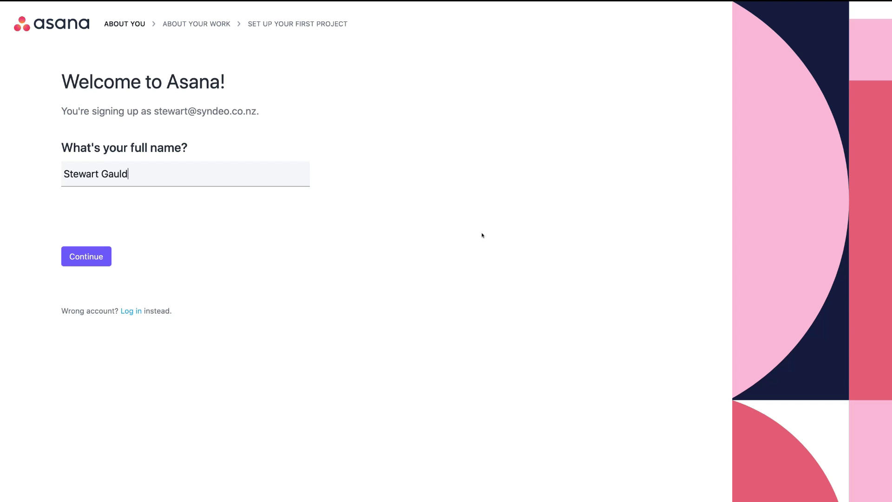
pyautogui.click(99, 265)
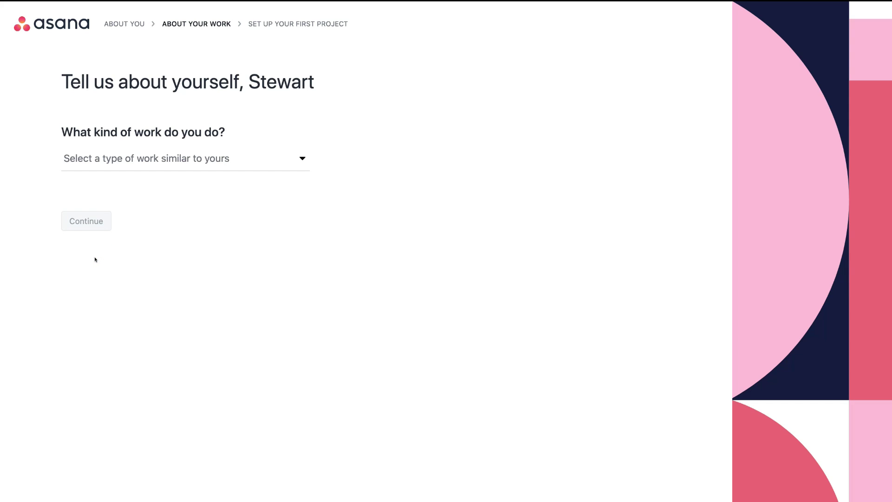
# - Give Marketing as the kind of work and "Pen and paper notes or to-do lists" as the current way of managing it
pyautogui.click(280, 153)
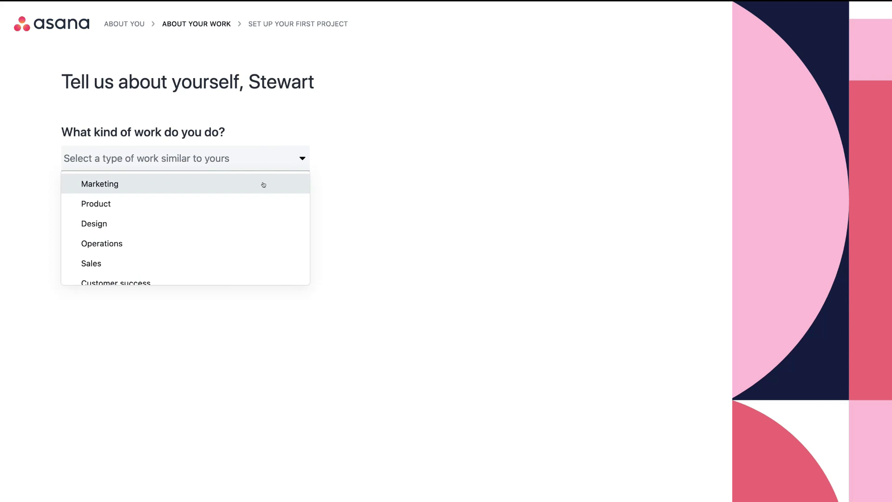
pyautogui.scroll(-3, 249, 233)
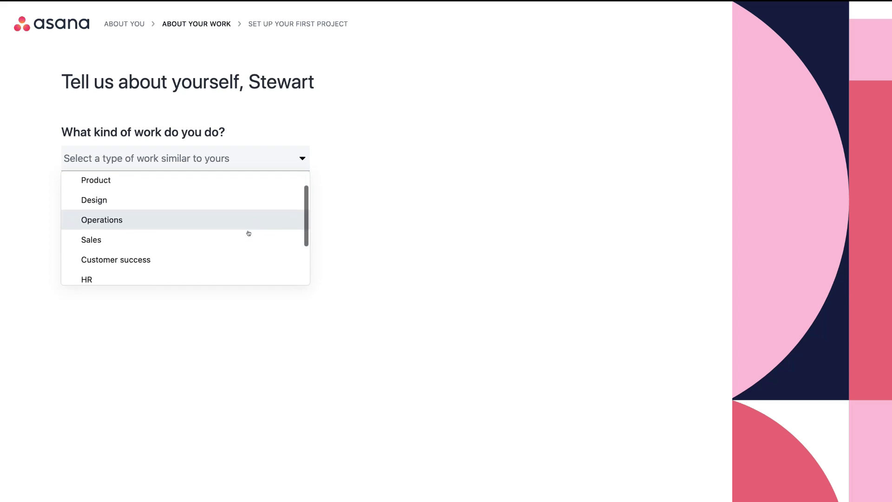
pyautogui.scroll(1, 248, 233)
pyautogui.scroll(-1, 249, 233)
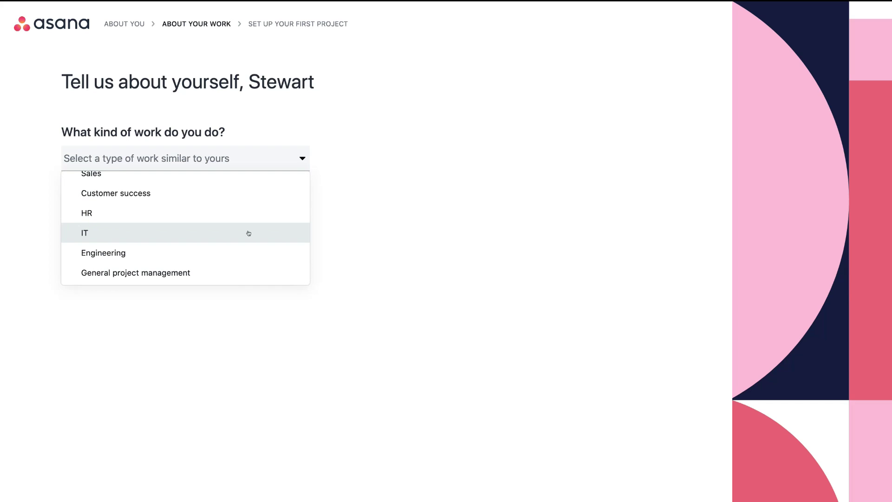
pyautogui.scroll(2, 249, 234)
pyautogui.scroll(2, 249, 234)
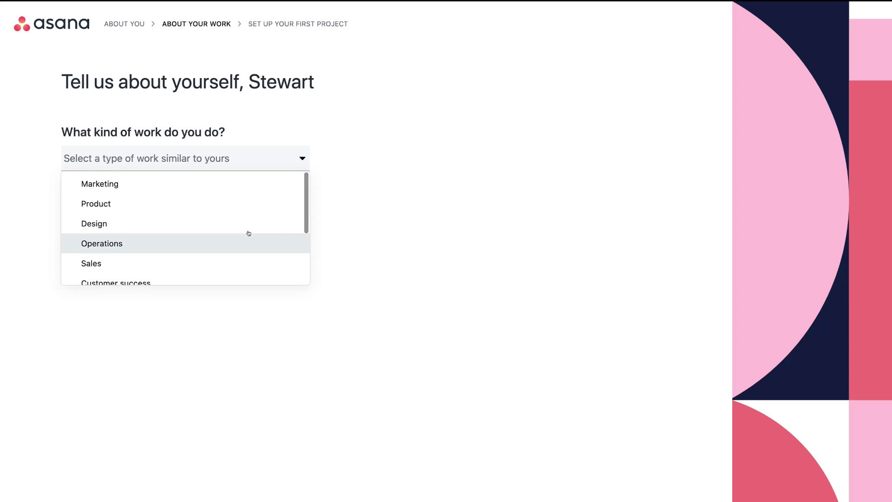
pyautogui.click(235, 186)
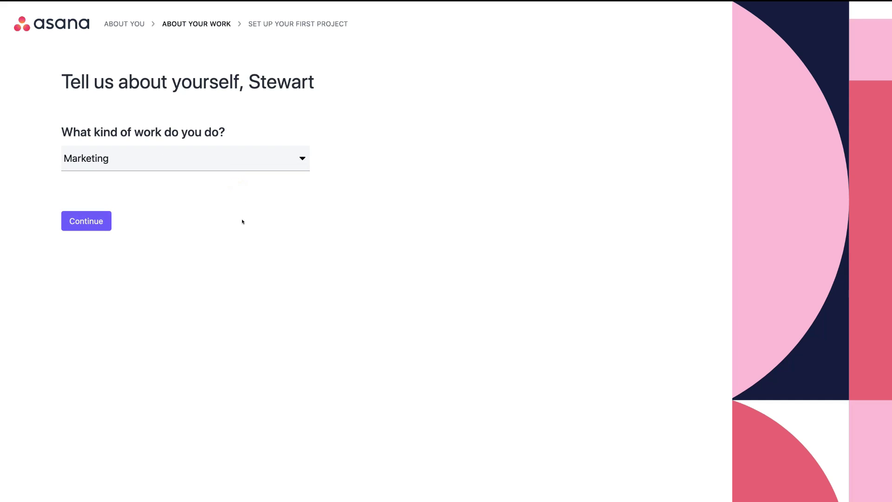
pyautogui.click(101, 223)
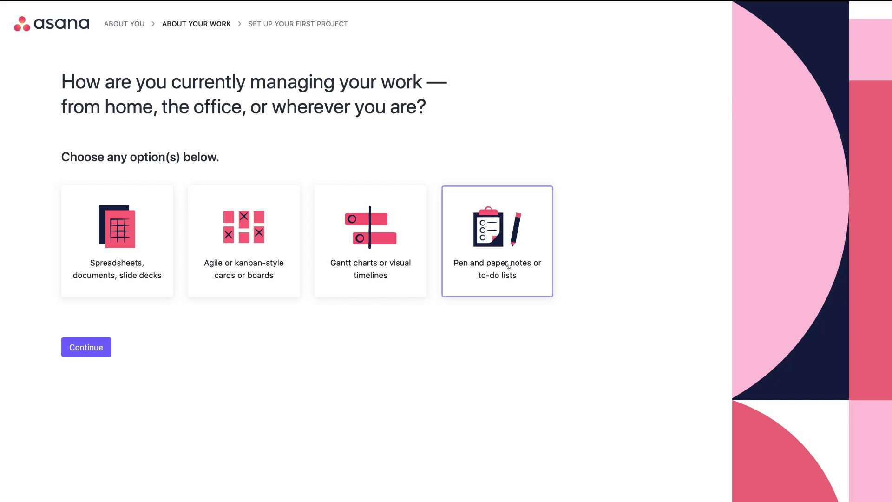
pyautogui.click(509, 266)
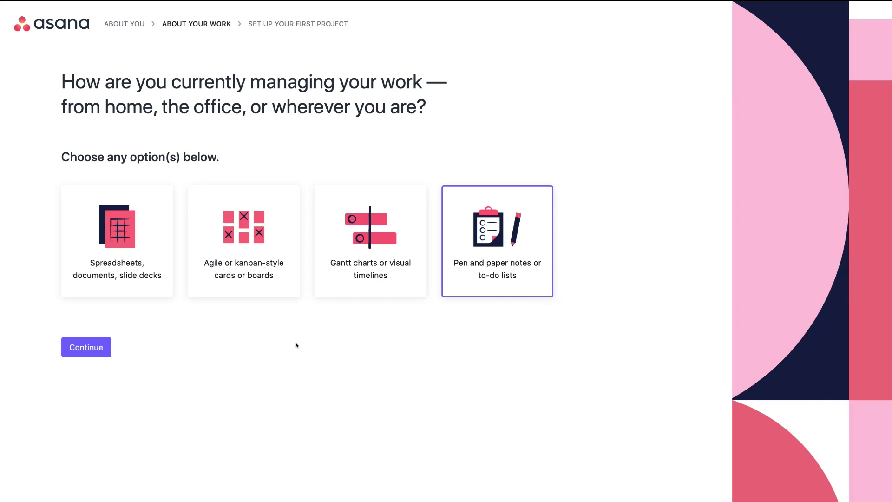
pyautogui.click(94, 349)
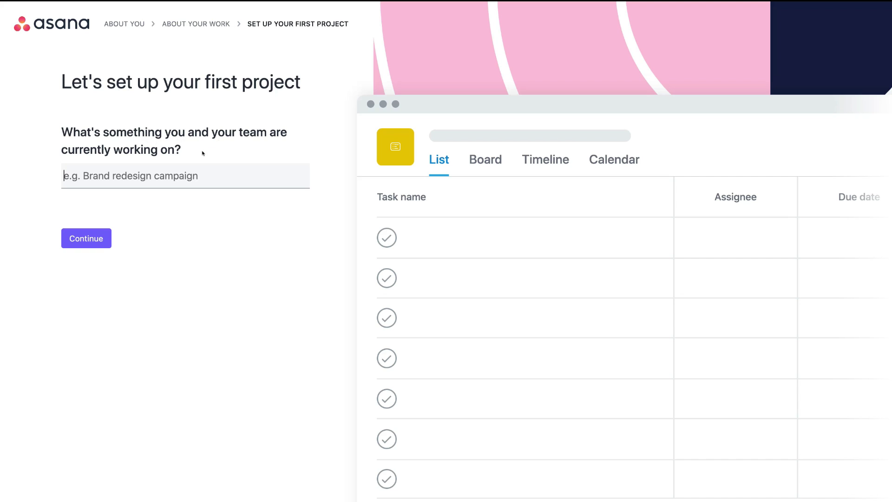
# - Name the first project Website Design
pyautogui.click(148, 178)
pyautogui.write('Website Design')
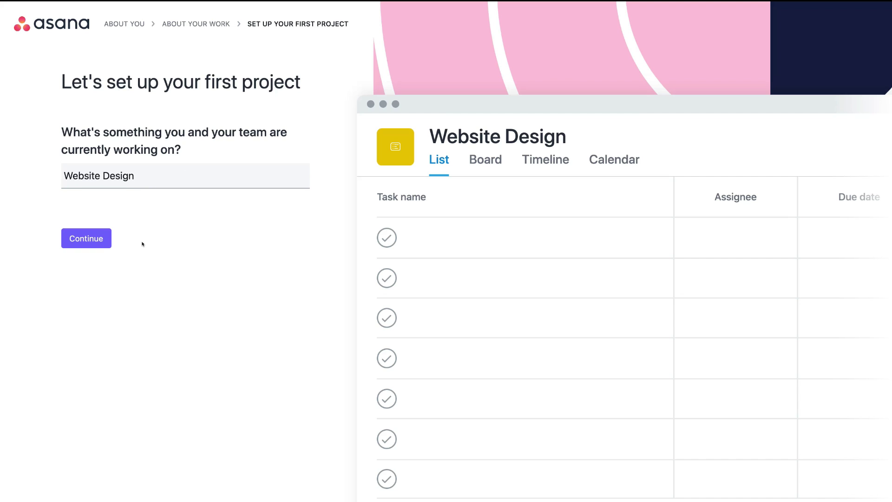
pyautogui.click(94, 242)
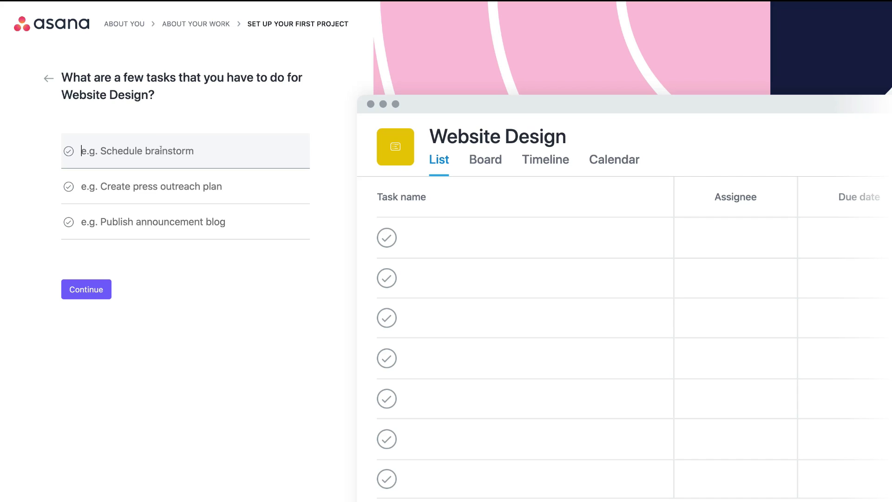
# - Add the tasks Logo design, SEO and Content to the project and accept the sections To do, Doing and Done
pyautogui.write('Logo design')
pyautogui.click(148, 191)
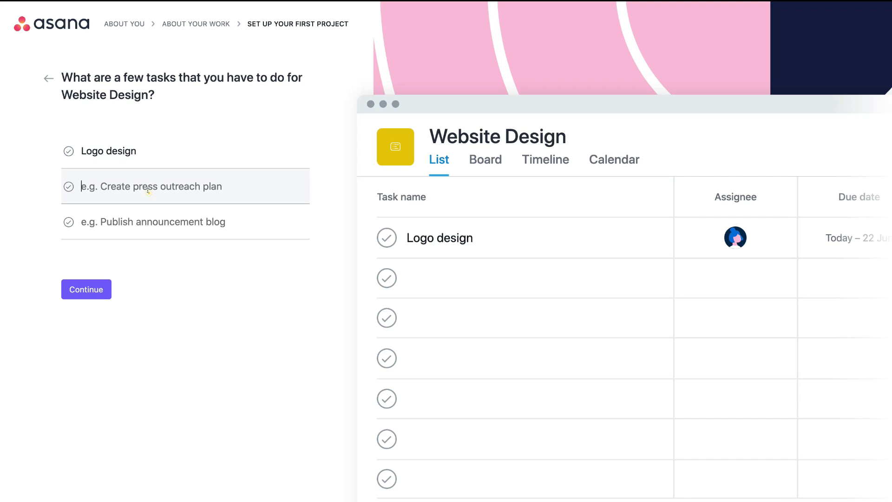
pyautogui.write('SEO')
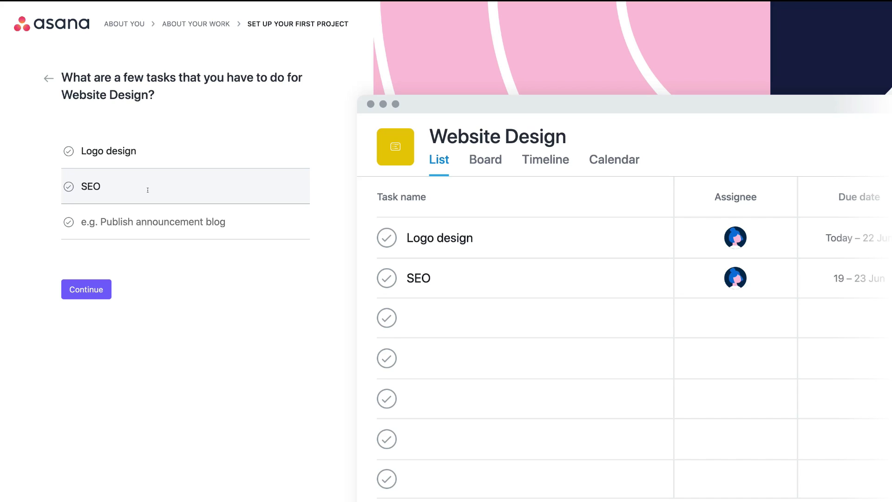
pyautogui.click(153, 186)
pyautogui.click(136, 225)
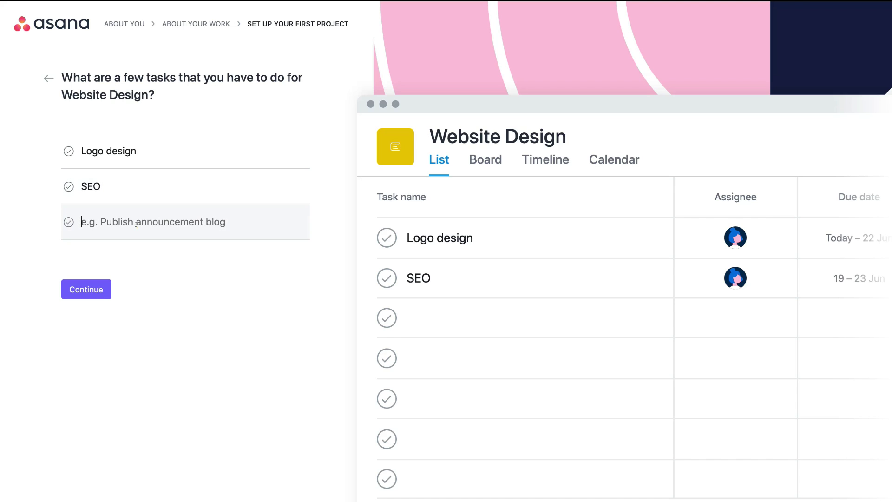
pyautogui.write('Content')
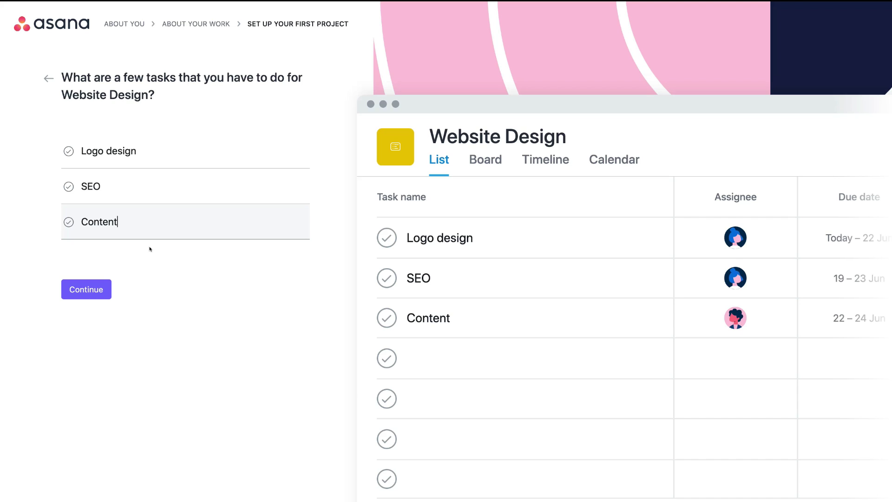
pyautogui.click(98, 294)
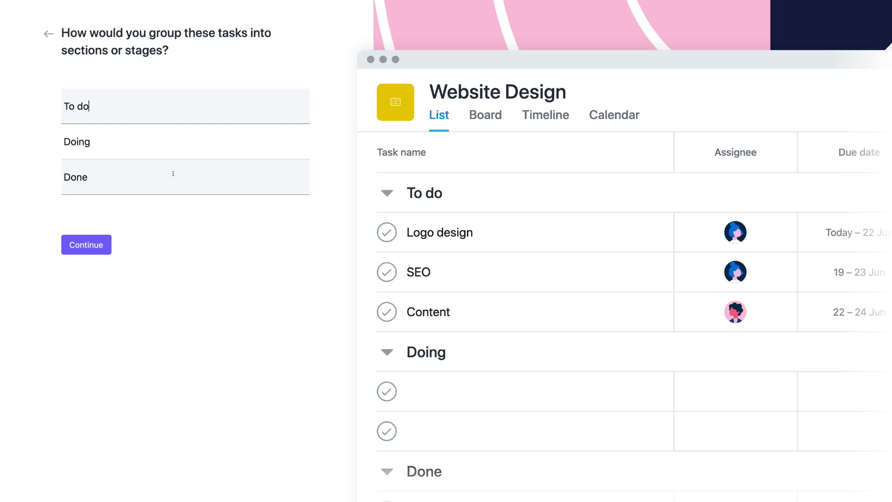
pyautogui.moveTo(400, 199)
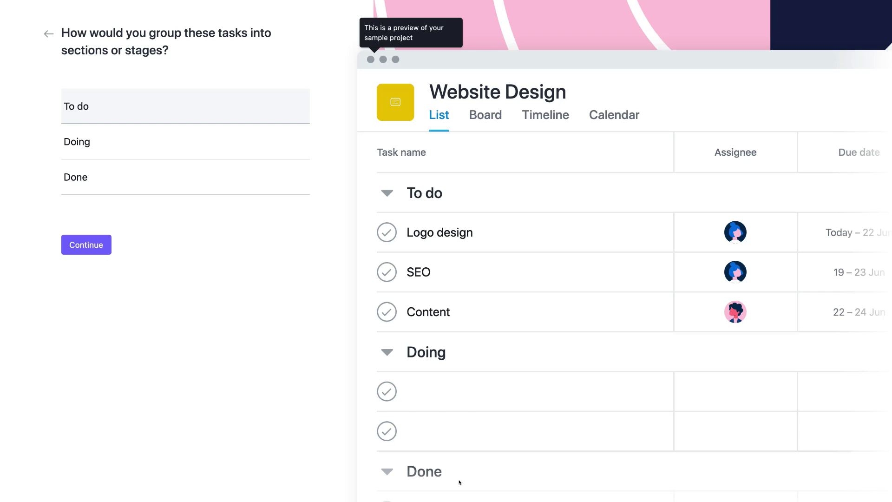
pyautogui.click(100, 245)
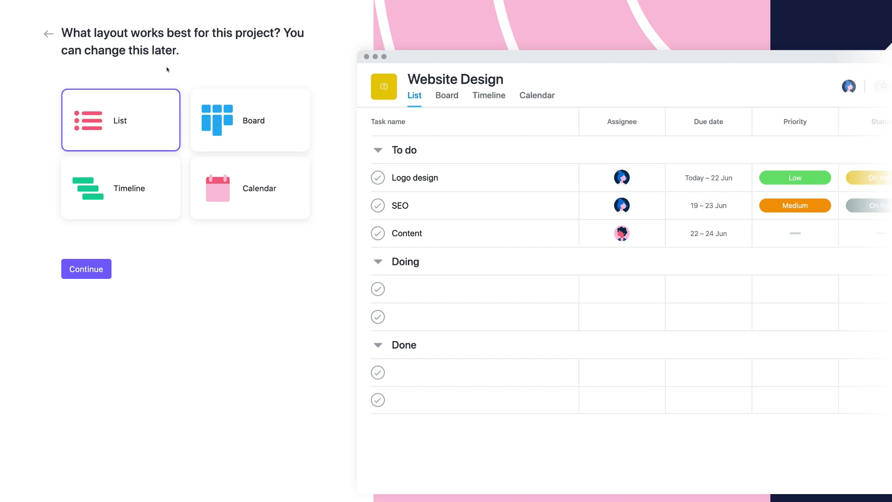
# - Preview the Website Design project in the Board, Timeline and Calendar layouts
pyautogui.moveTo(381, 221)
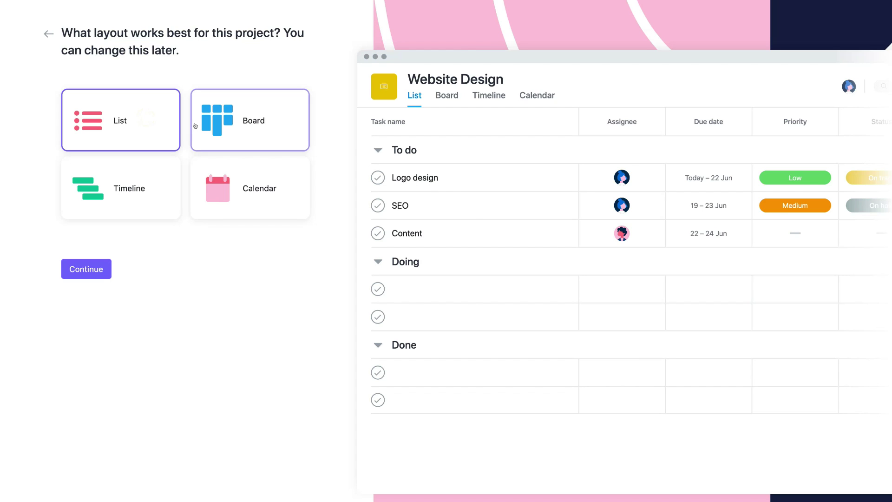
pyautogui.click(264, 127)
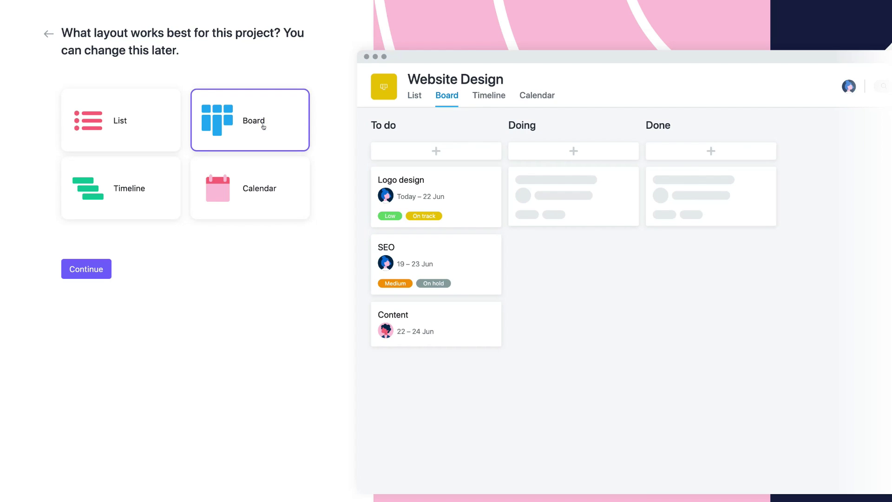
pyautogui.click(143, 181)
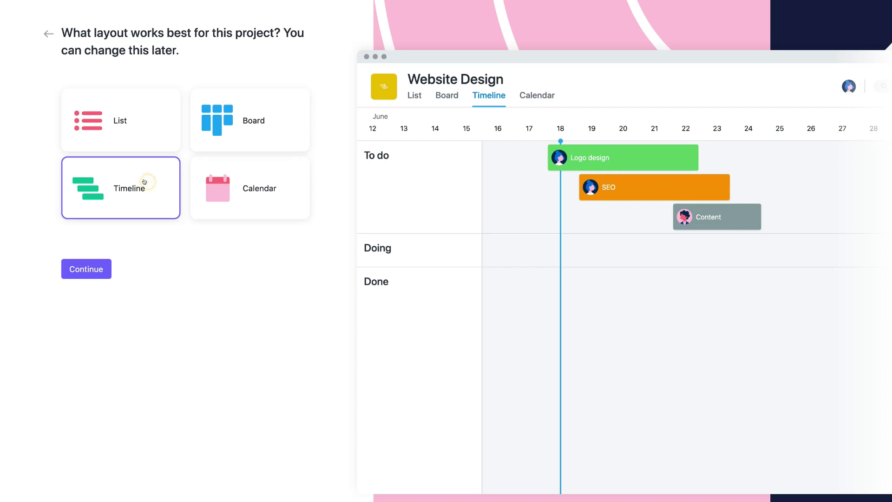
pyautogui.click(259, 188)
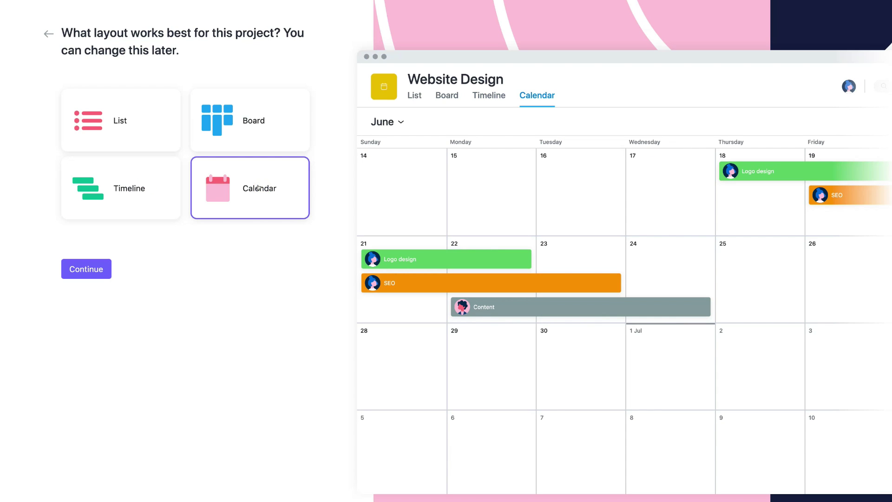
# - Choose the List layout for the project and continue to it without inviting any teammates
pyautogui.click(163, 133)
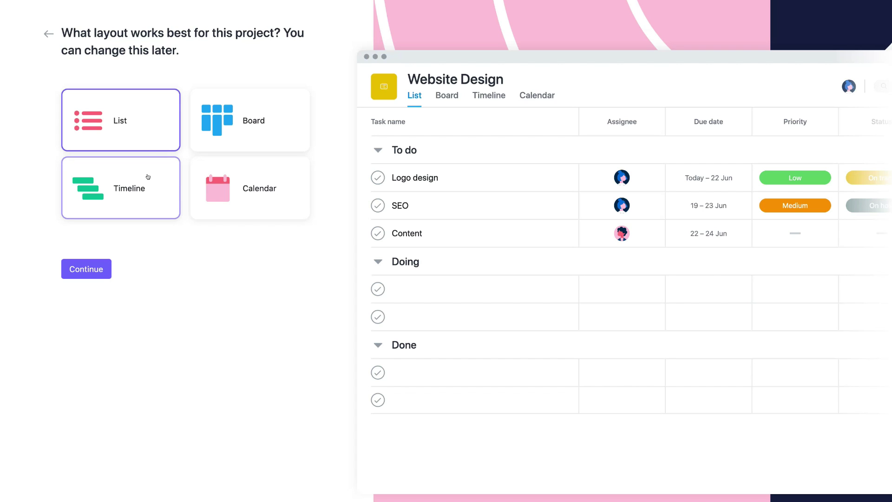
pyautogui.click(103, 275)
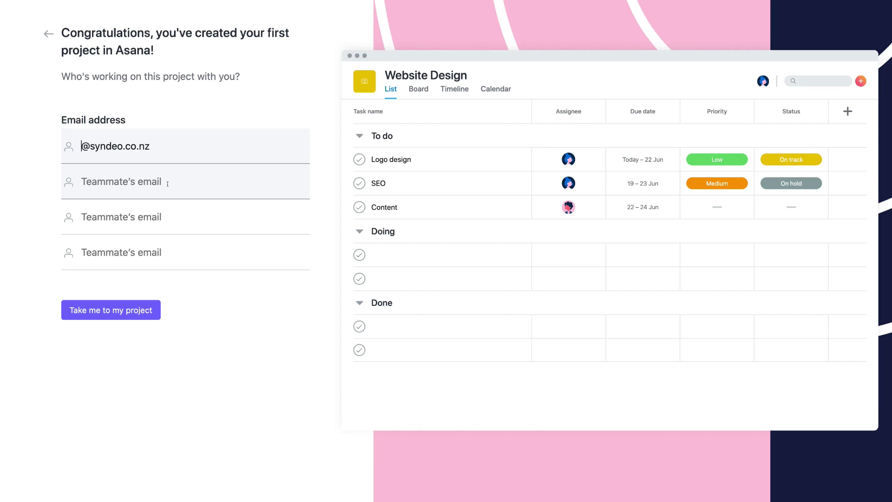
pyautogui.click(128, 315)
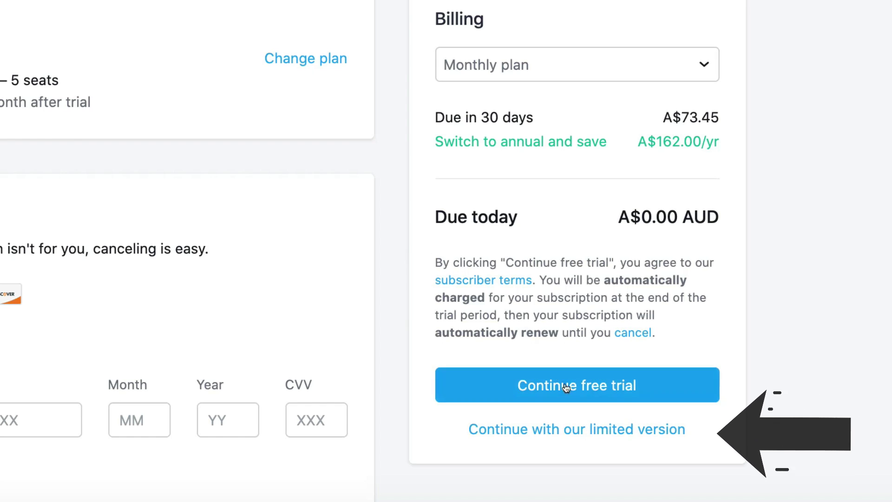
# - Skip the paid free trial and continue with the limited version
pyautogui.click(592, 431)
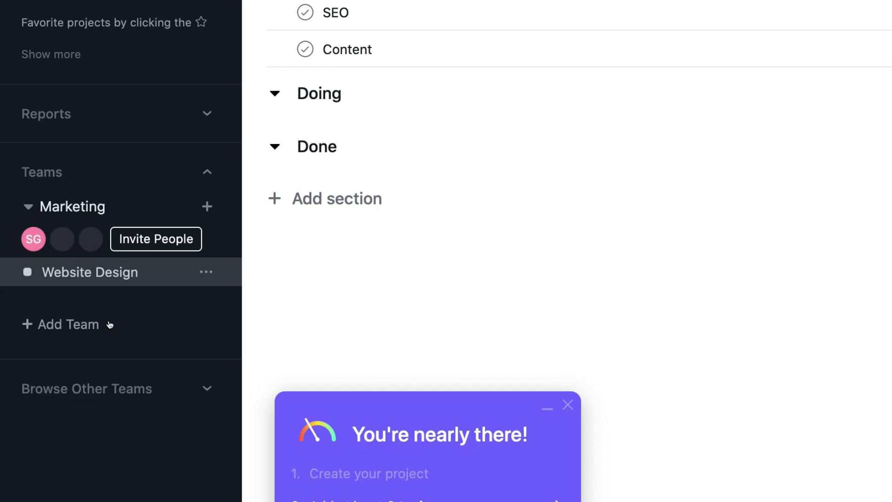
# - Create a new team named Sales with a teammate's email as member and Membership by Request privacy, leaving the description blank
pyautogui.click(89, 324)
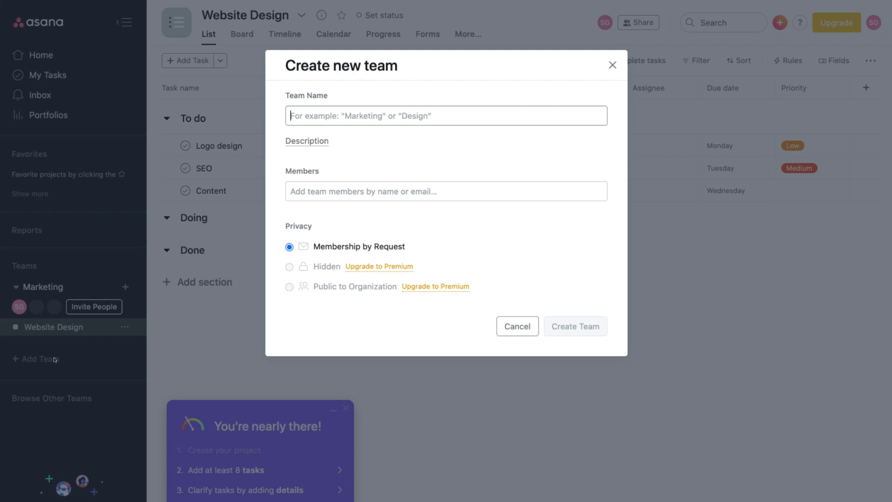
pyautogui.write('Sales')
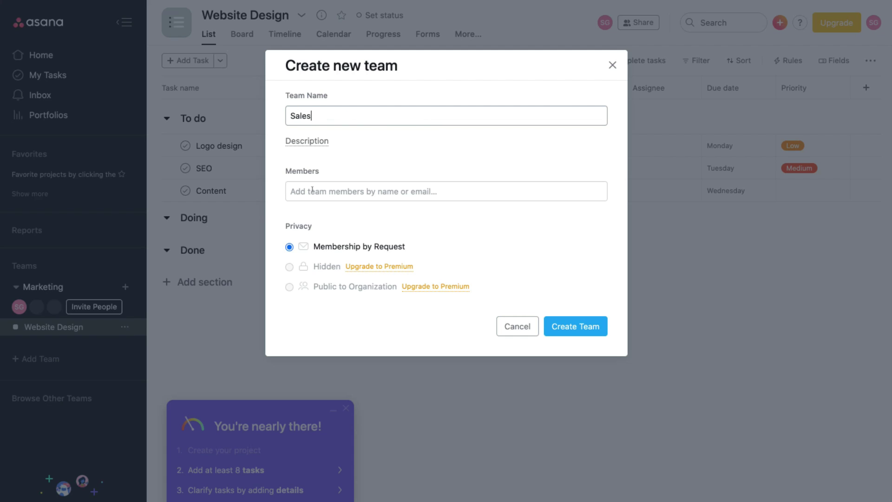
pyautogui.click(314, 140)
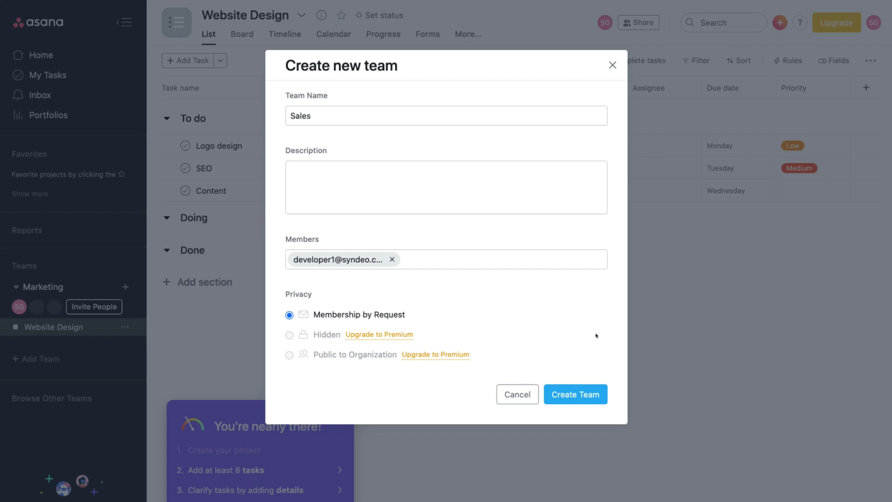
pyautogui.click(579, 402)
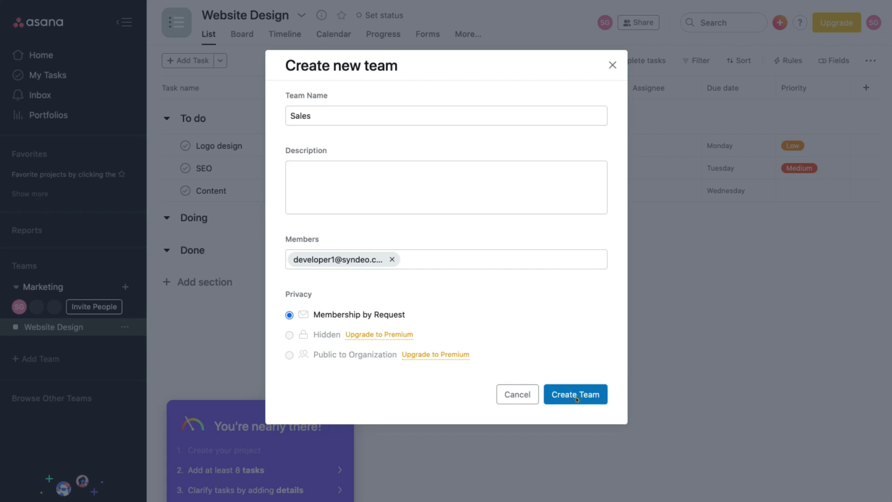
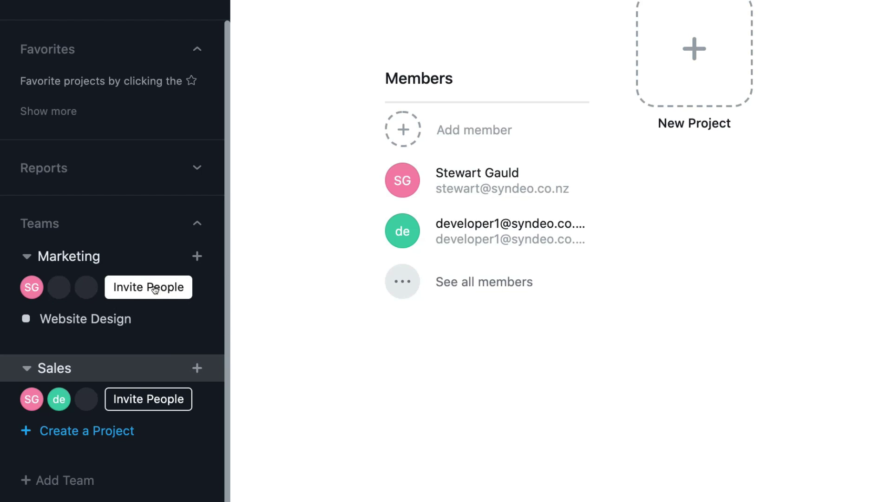
# - Start an email invitation to the Marketing team with Website Design as the starting project
pyautogui.click(161, 289)
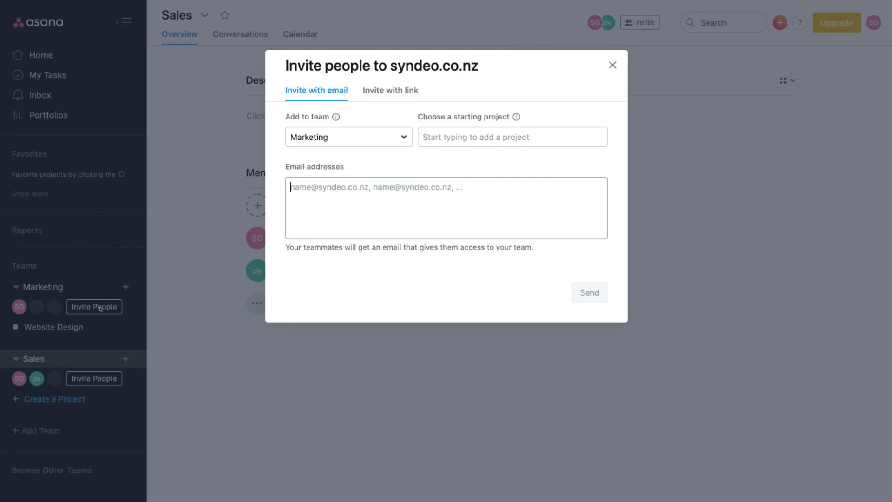
pyautogui.click(404, 136)
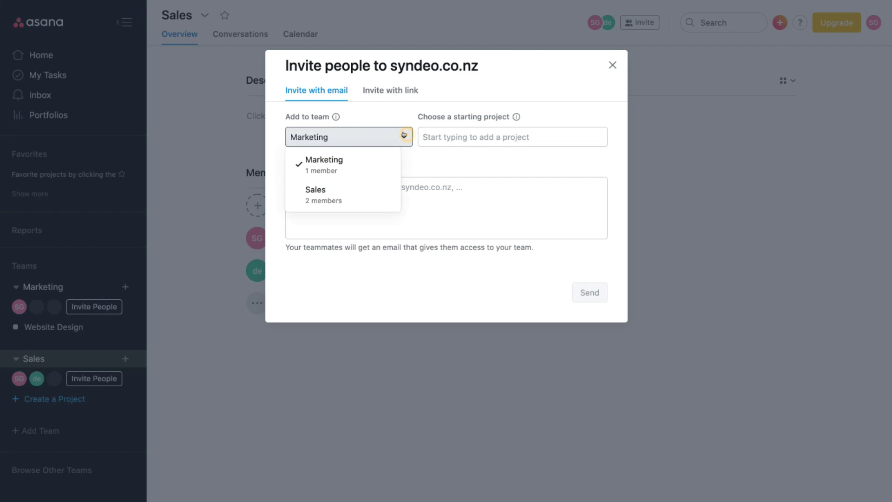
pyautogui.click(366, 160)
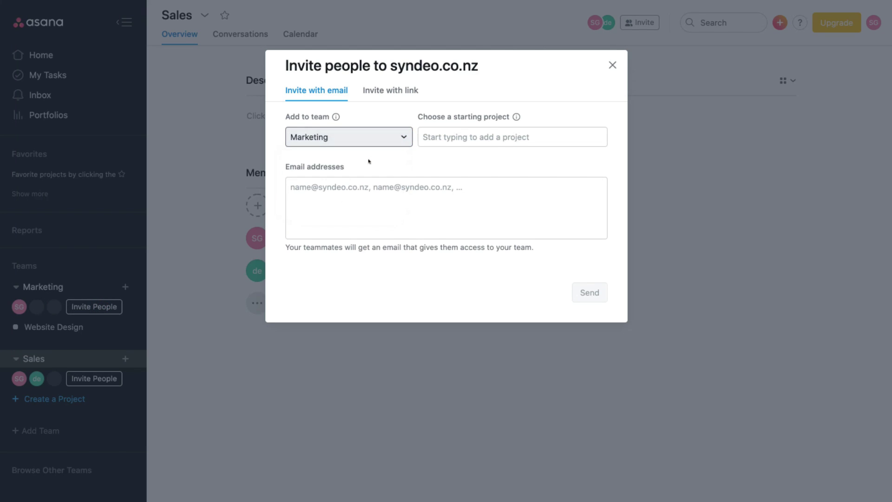
pyautogui.click(454, 135)
pyautogui.click(453, 136)
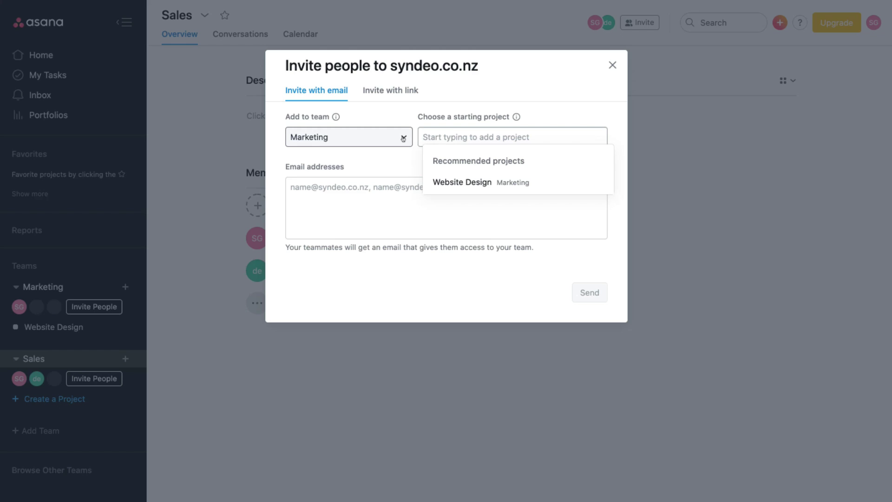
pyautogui.click(473, 183)
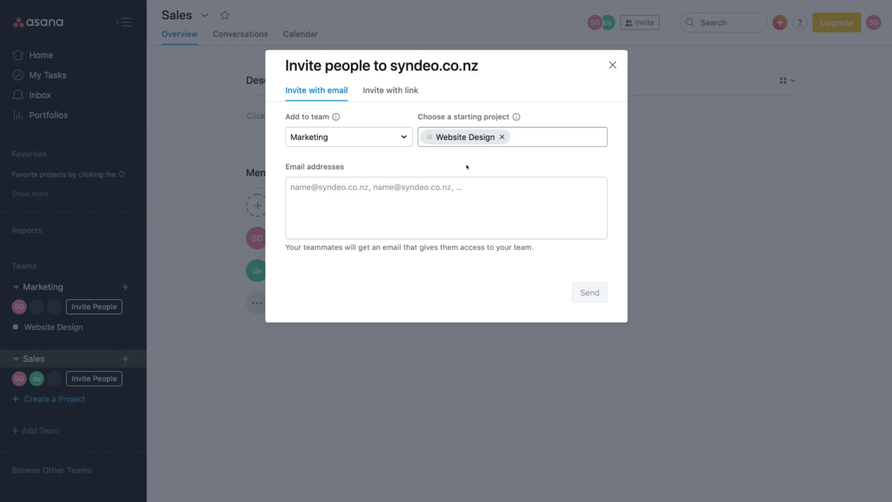
# - Enter the teammate's email address in the Marketing team invitation and send it
pyautogui.click(360, 183)
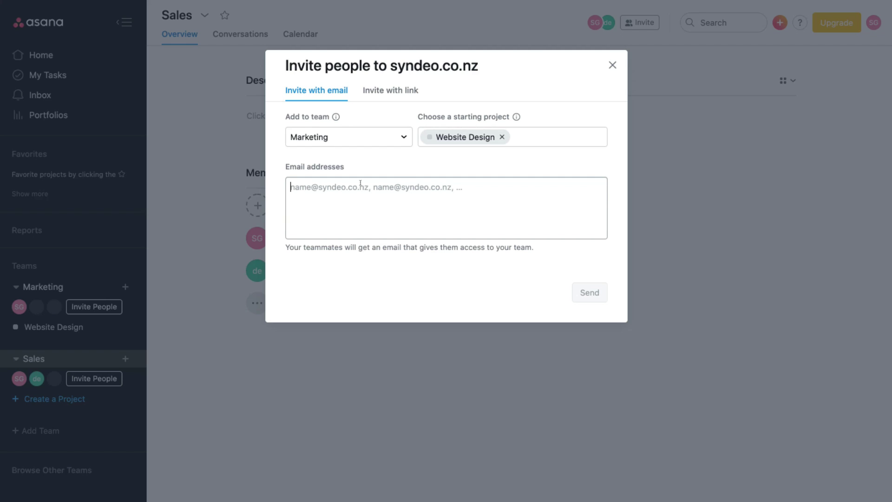
pyautogui.hotkey('ctrl', 'v')
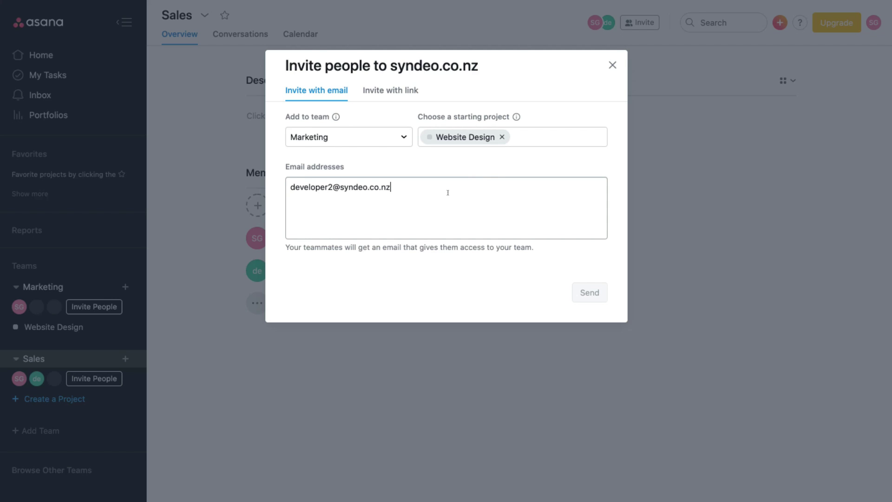
pyautogui.press('Return')
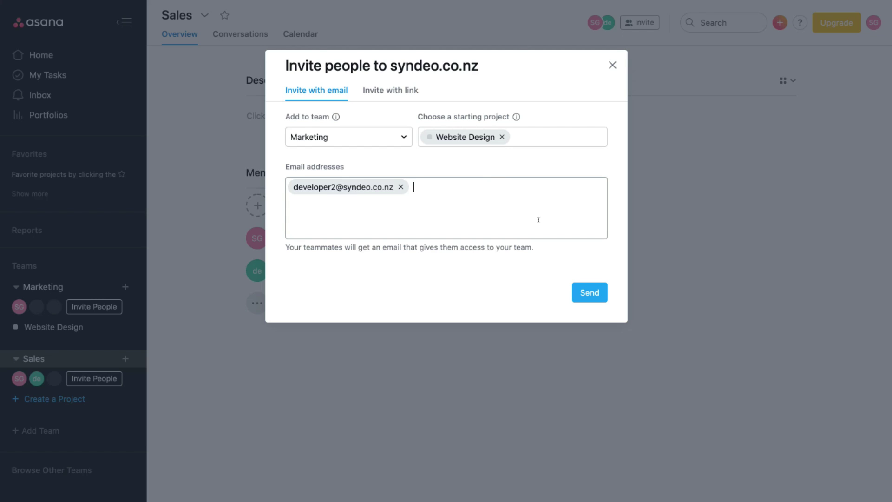
pyautogui.click(589, 292)
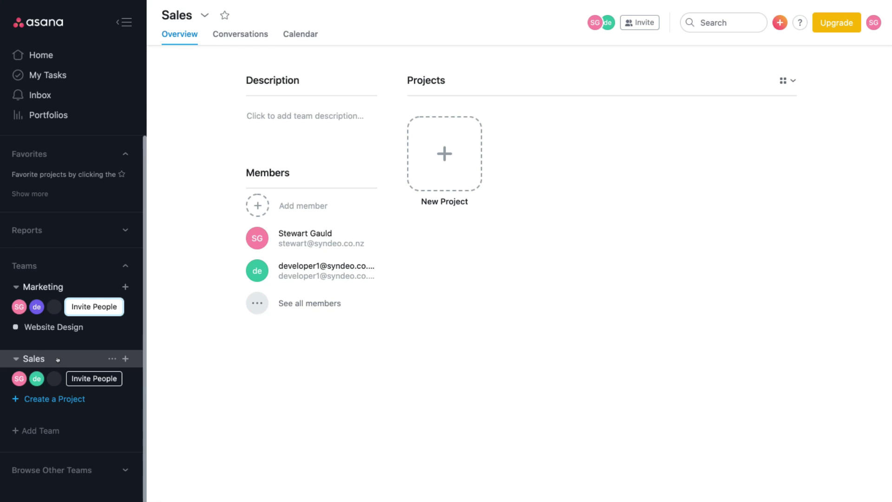
# - Create a blank project named Branding in the Sales team, with List as default view and public to the Sales team
pyautogui.moveTo(27, 308)
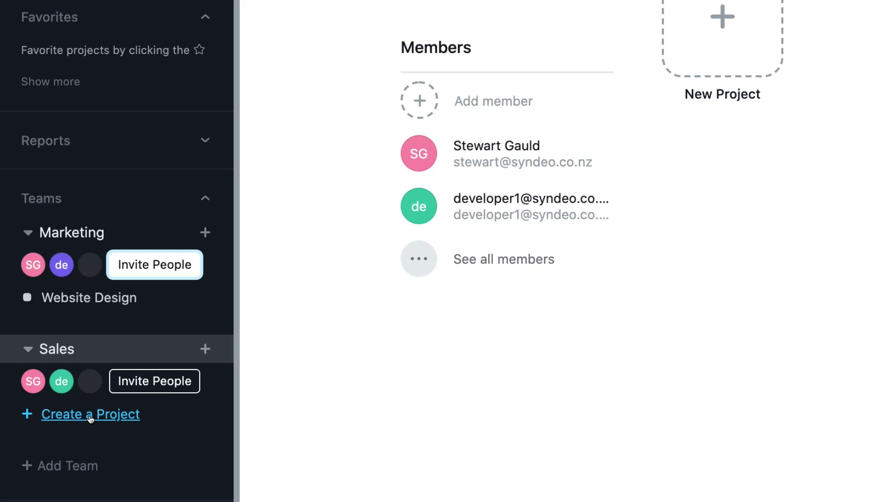
pyautogui.click(90, 415)
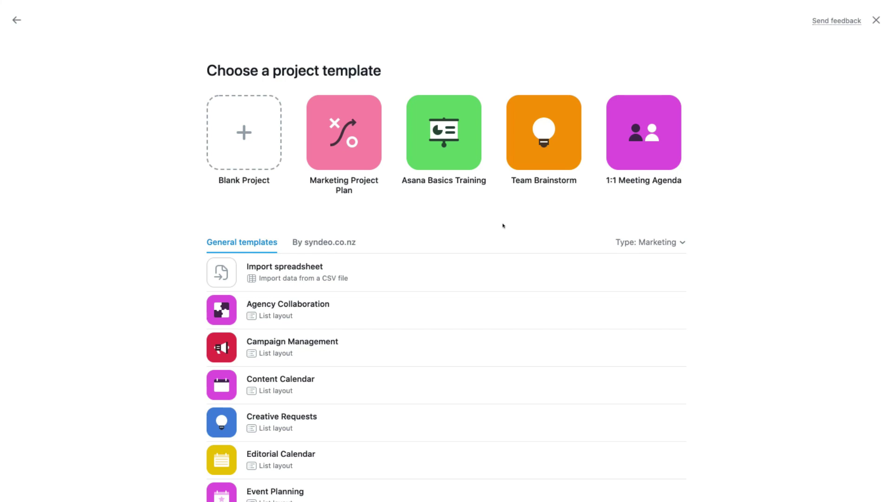
pyautogui.click(258, 128)
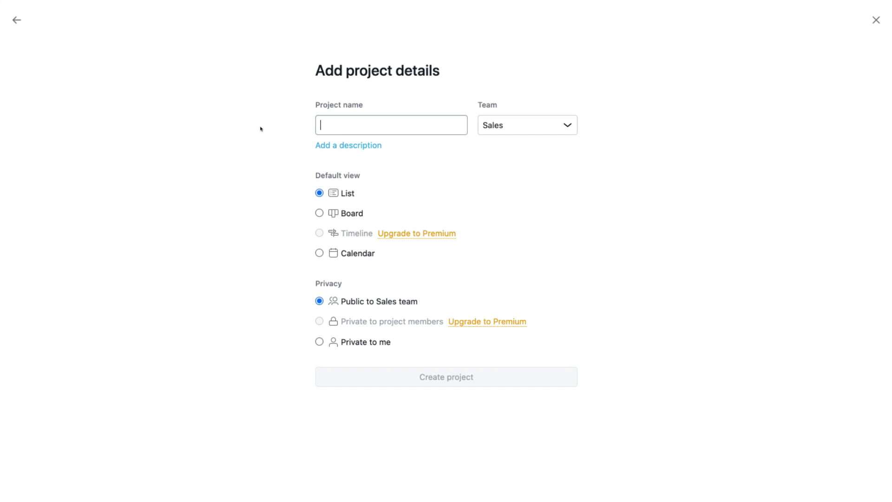
pyautogui.write('Branding')
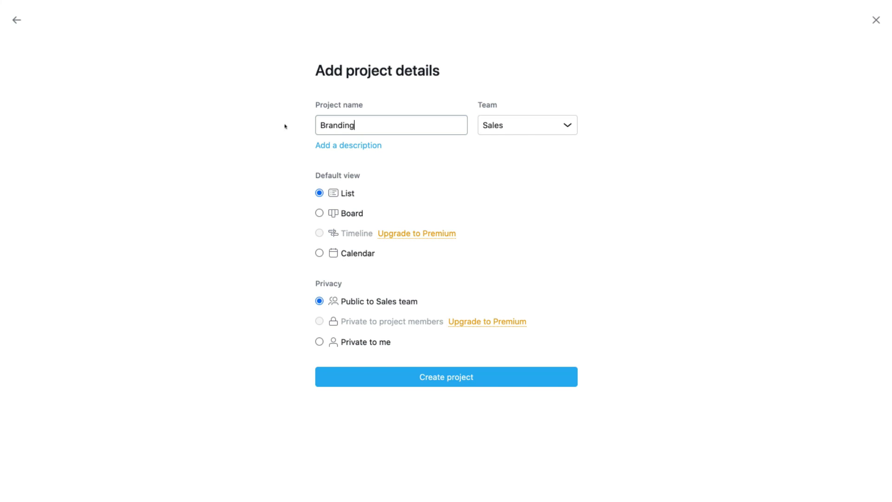
pyautogui.click(555, 125)
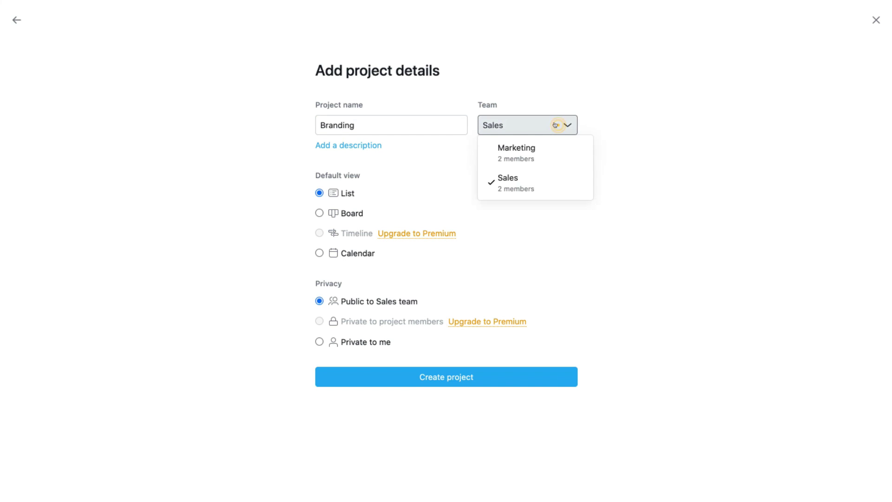
pyautogui.click(534, 177)
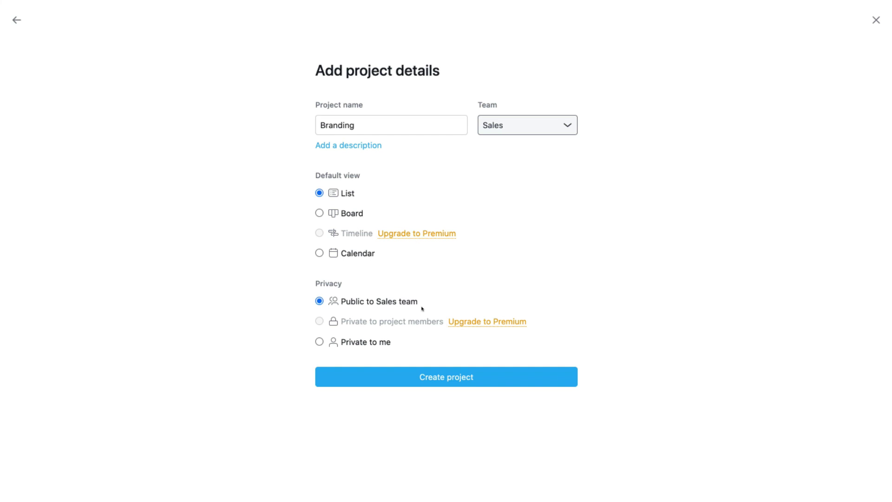
pyautogui.click(447, 379)
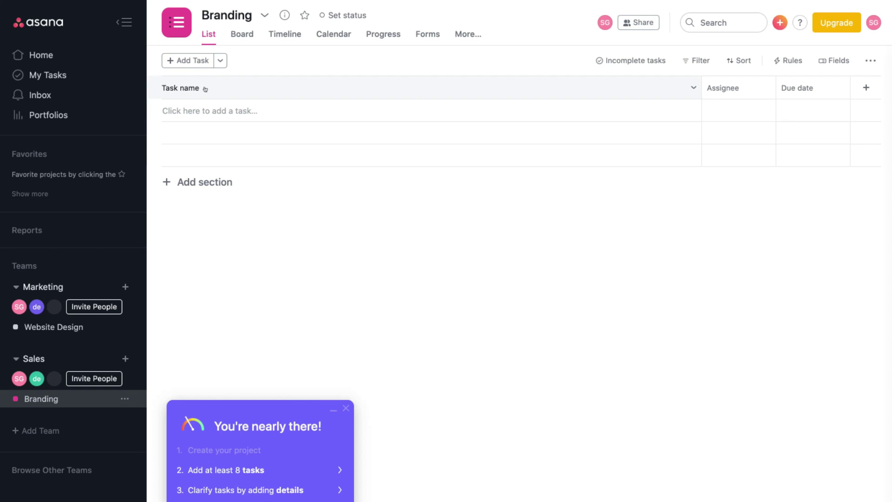
# - Add the tasks Residential branding and sales and Commercial branding and sales to the Branding project
pyautogui.click(170, 60)
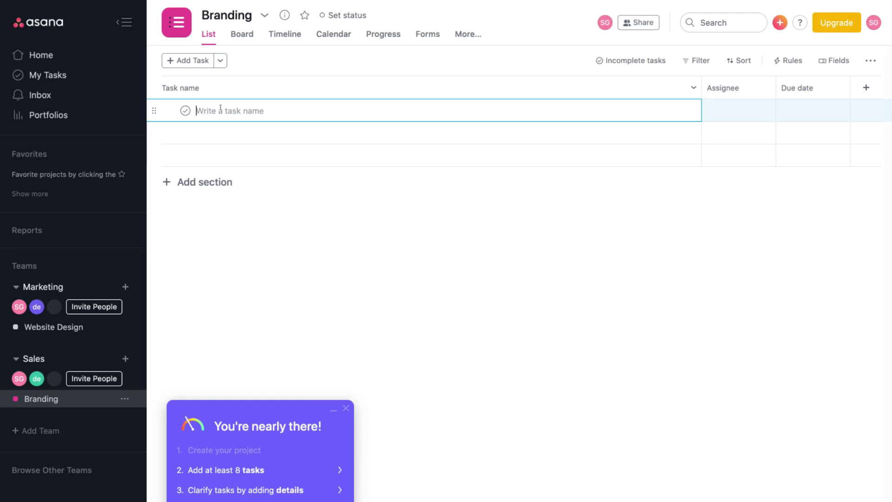
pyautogui.write('Residential branding and sales')
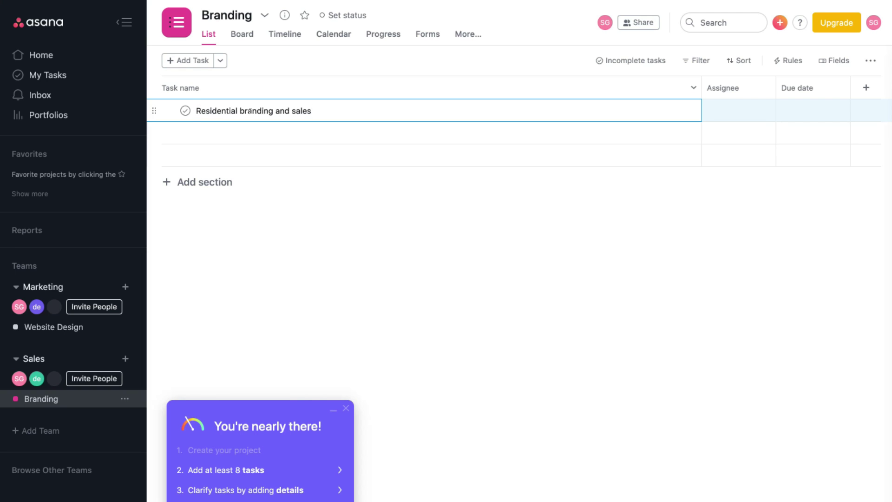
pyautogui.press('Return')
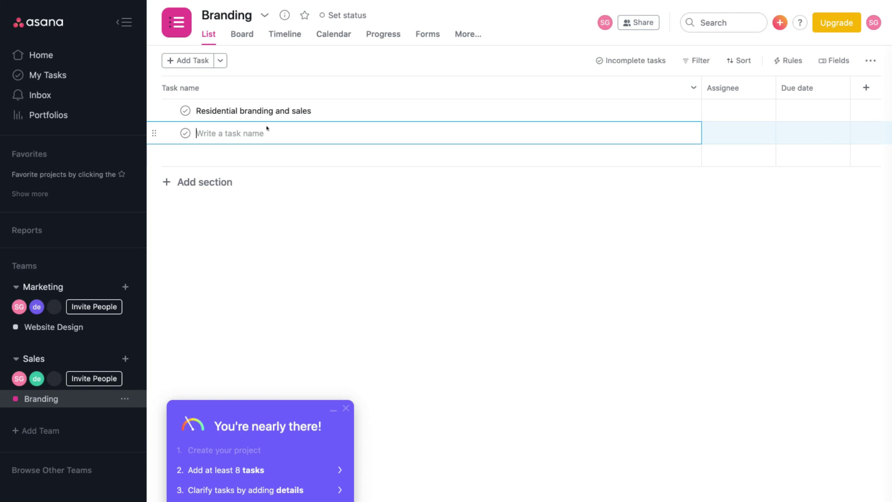
pyautogui.write('Commercial branding and sales')
pyautogui.press('Return')
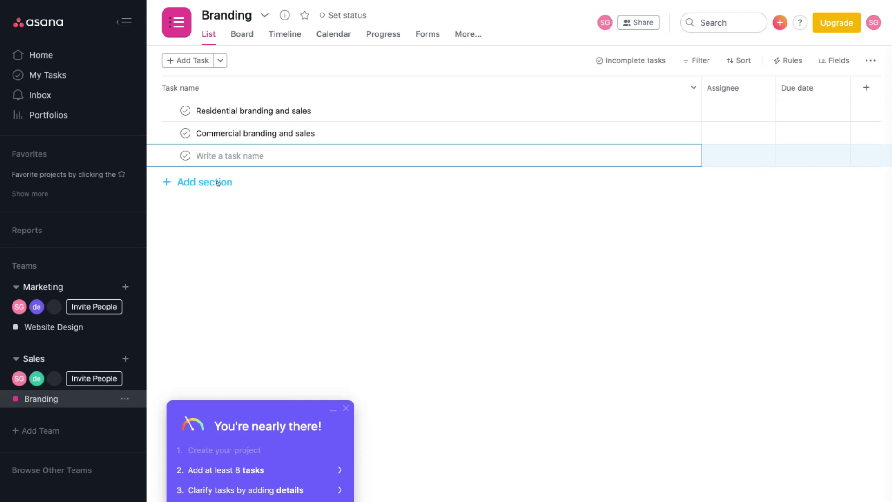
# - Add two sections named Residential and Commercial below the tasks
pyautogui.click(218, 183)
pyautogui.write('Residential')
pyautogui.press('Return')
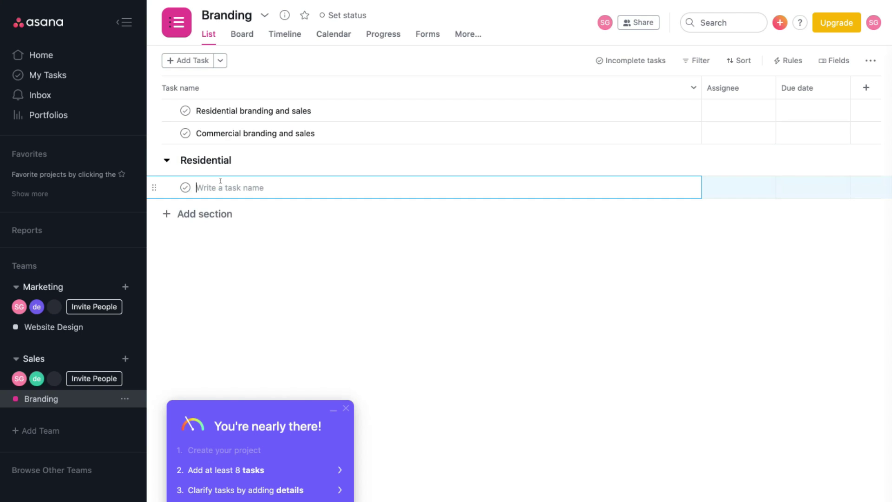
pyautogui.click(197, 212)
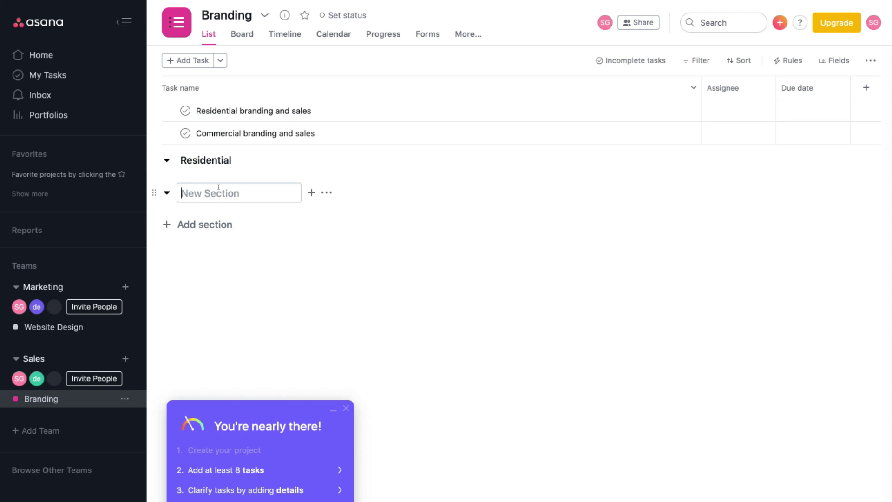
pyautogui.write('Commercial')
pyautogui.press('Return')
pyautogui.press('Escape')
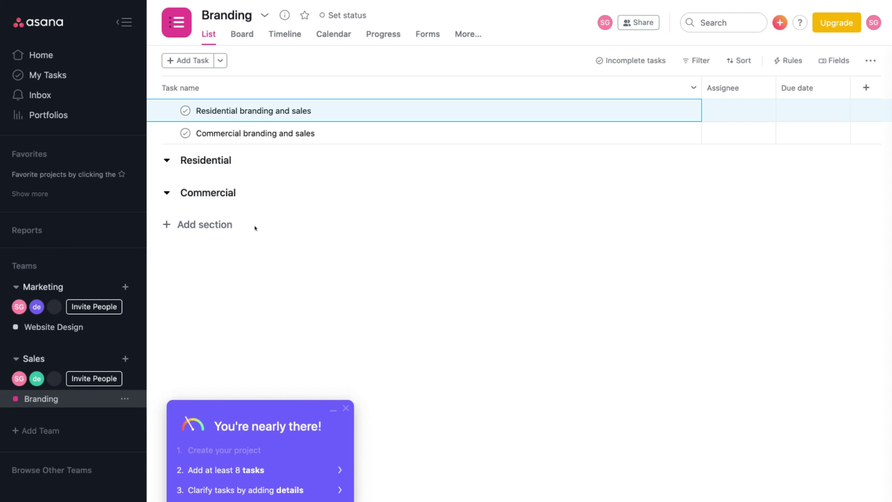
# - Move the residential task into the Residential section and the commercial task into the Commercial section
pyautogui.moveTo(154, 110); pyautogui.dragTo(147, 164)
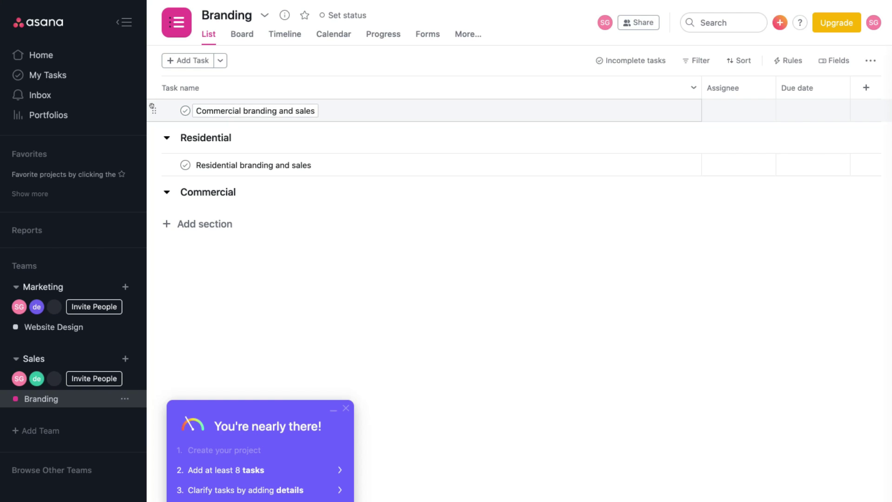
pyautogui.moveTo(154, 111); pyautogui.dragTo(157, 189)
pyautogui.moveTo(153, 216)
pyautogui.mouseDown()
pyautogui.moveTo(151, 225)
pyautogui.moveTo(149, 199)
pyautogui.mouseUp()
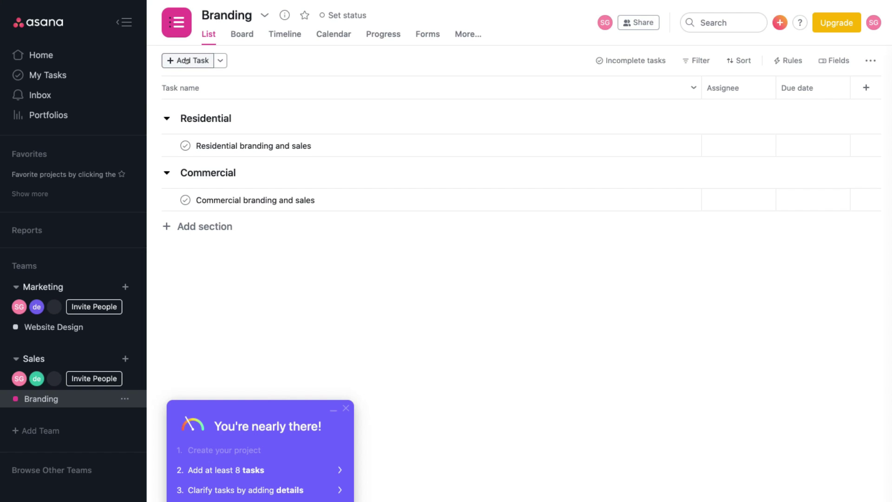
# - Add a third section named Completed tasks below the Commercial section
pyautogui.click(185, 227)
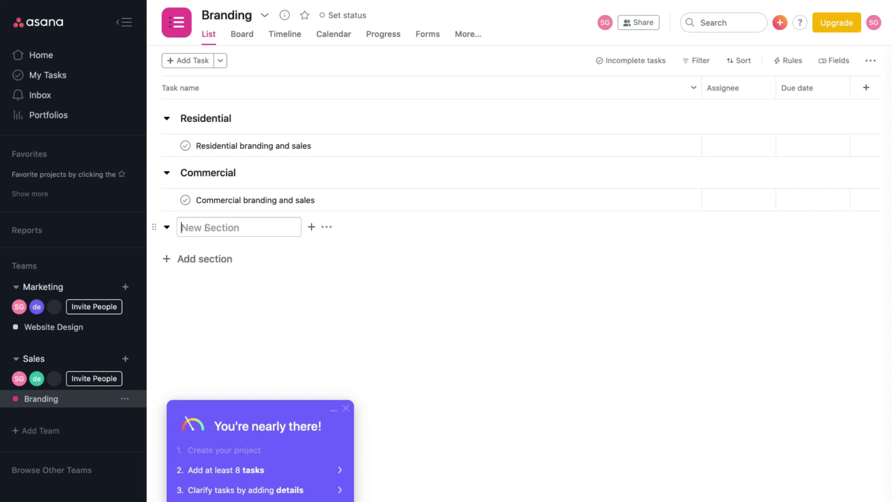
pyautogui.write('Completed tasks')
pyautogui.press('Return')
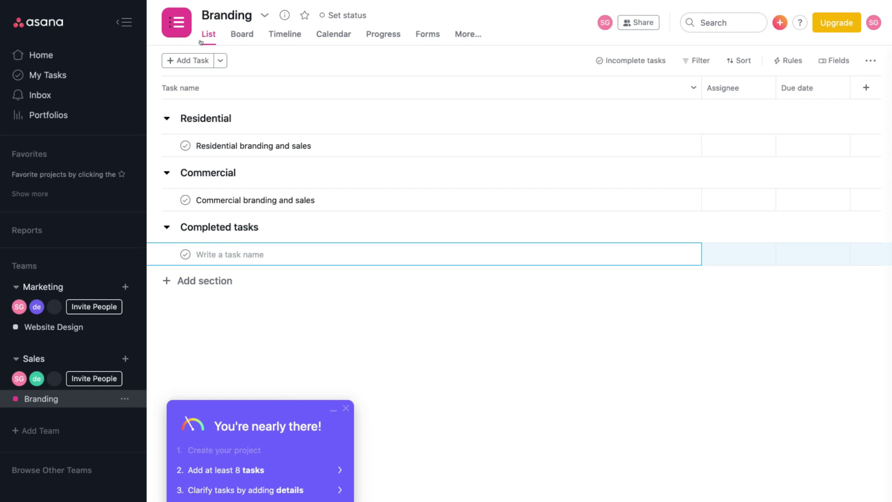
# - Look through the Branding project's Board, Timeline and Calendar views and return to the List view
pyautogui.click(235, 36)
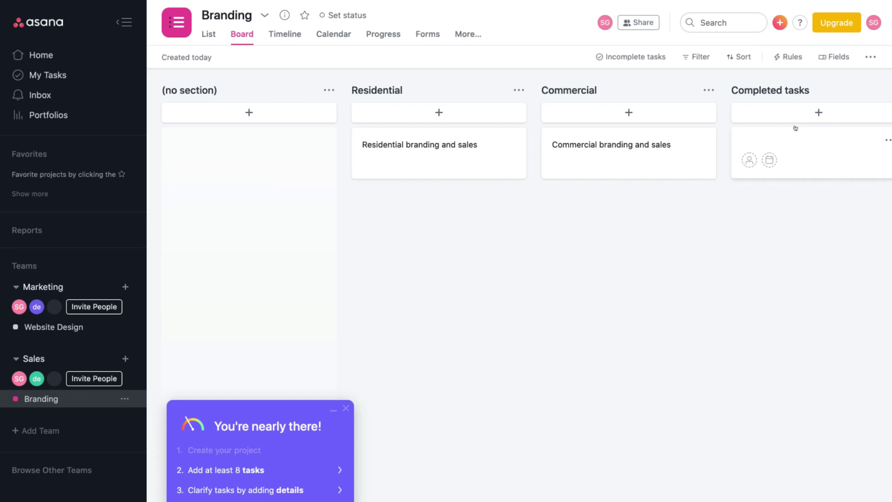
pyautogui.click(288, 35)
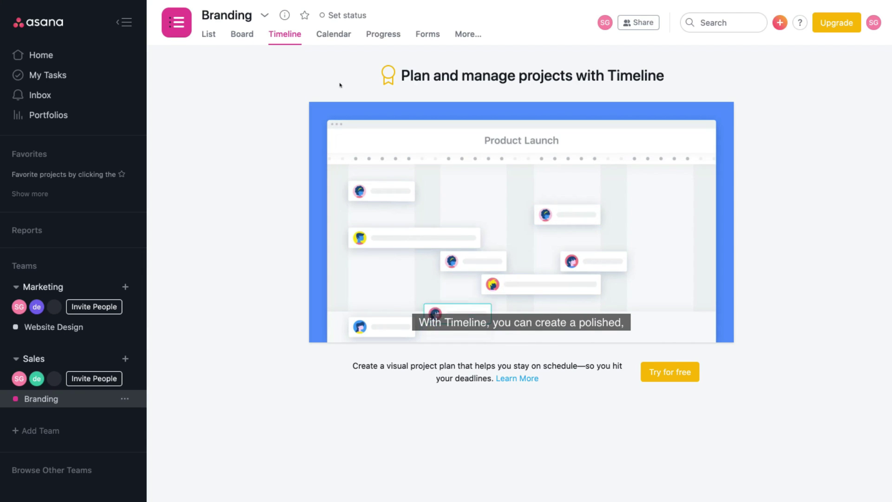
pyautogui.click(337, 37)
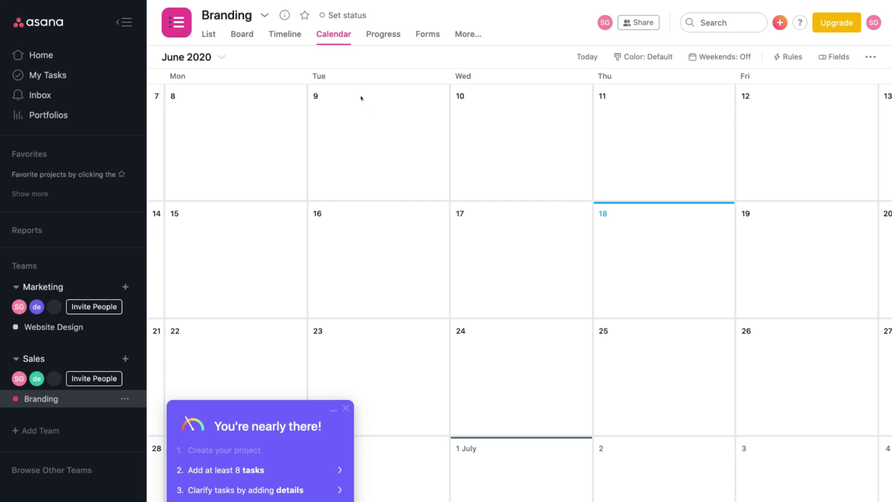
pyautogui.click(207, 35)
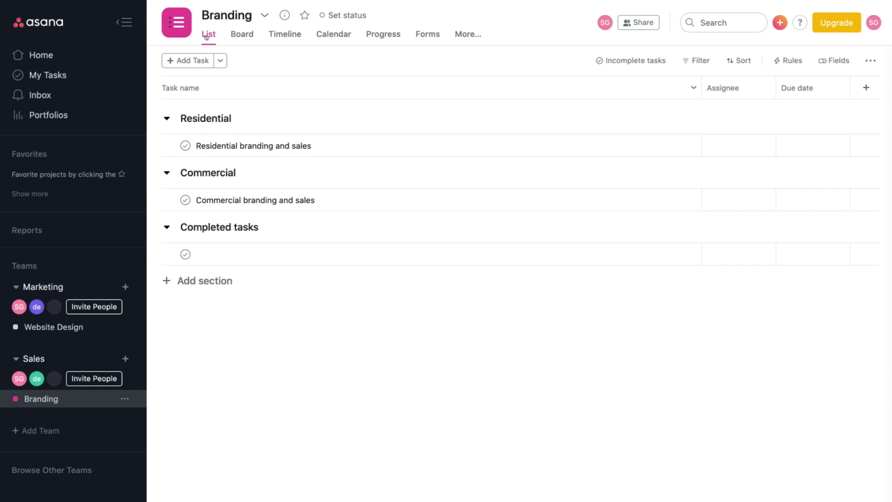
# - Assign the Residential branding and sales task to yourself and set its due date to 25 June
pyautogui.click(398, 145)
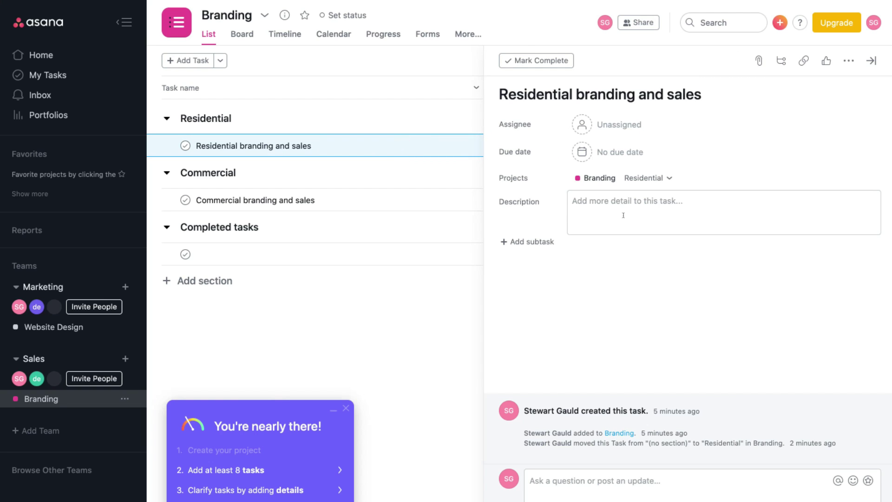
pyautogui.click(612, 123)
pyautogui.click(608, 149)
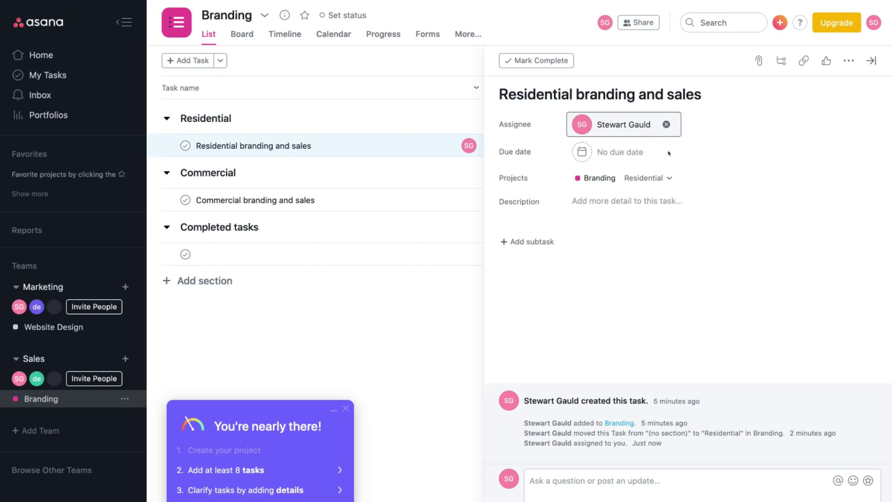
pyautogui.click(621, 152)
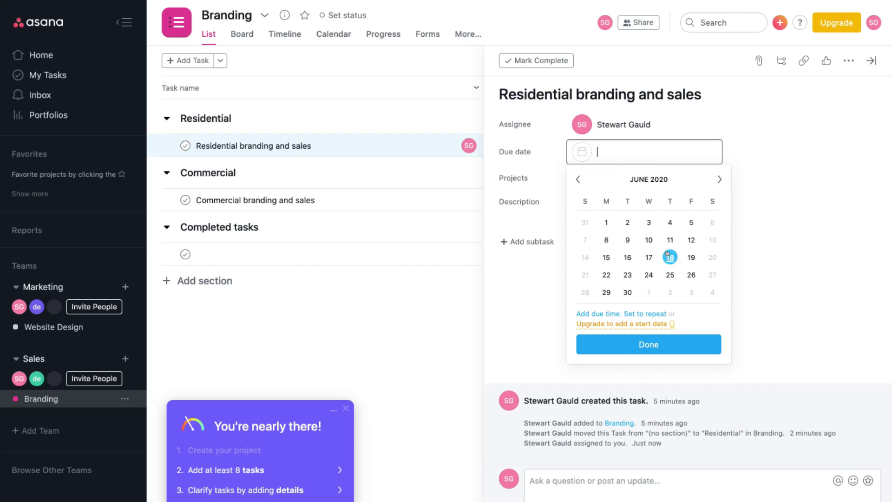
pyautogui.click(670, 271)
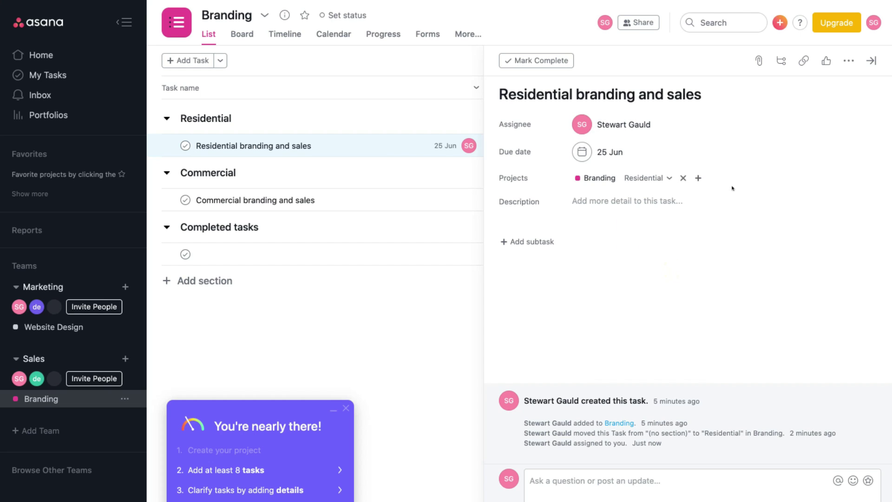
# - Add the subtask 10 door to door sales to the Residential branding and sales task
pyautogui.click(606, 201)
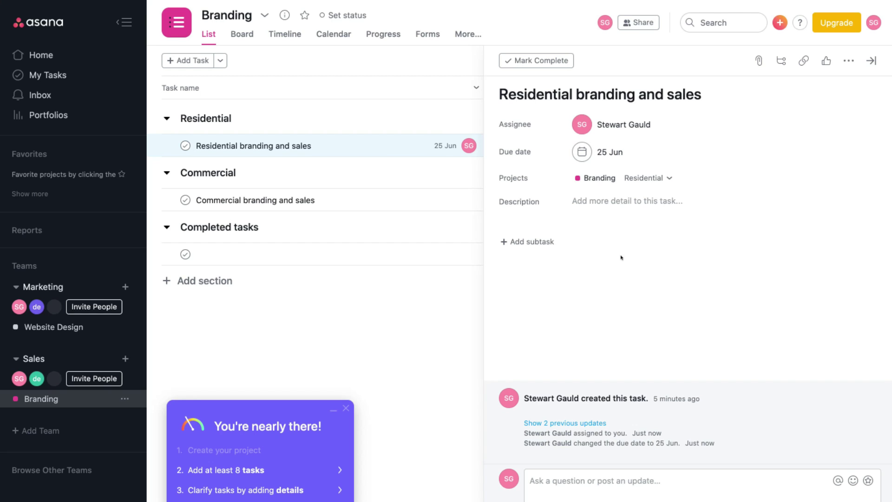
pyautogui.click(518, 241)
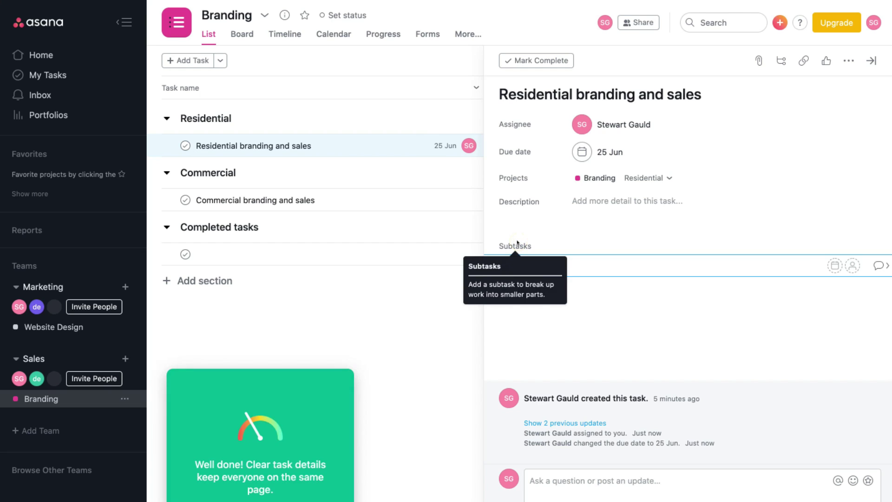
pyautogui.write('10 door to door sales')
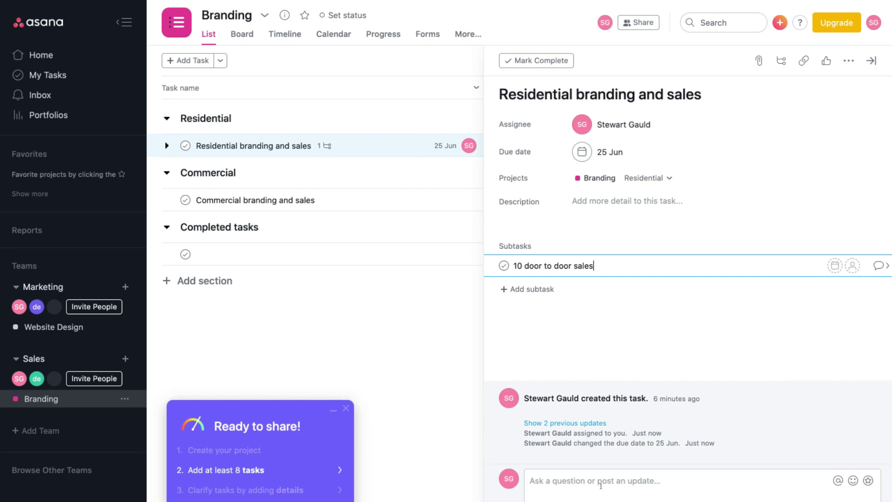
# - Check which sources the residential task offers for attaching a file, and close the task details
pyautogui.click(757, 61)
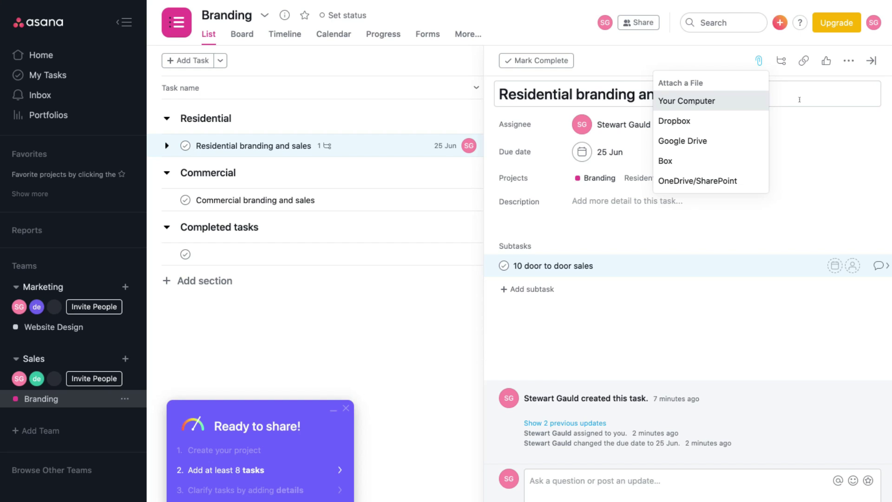
pyautogui.click(799, 117)
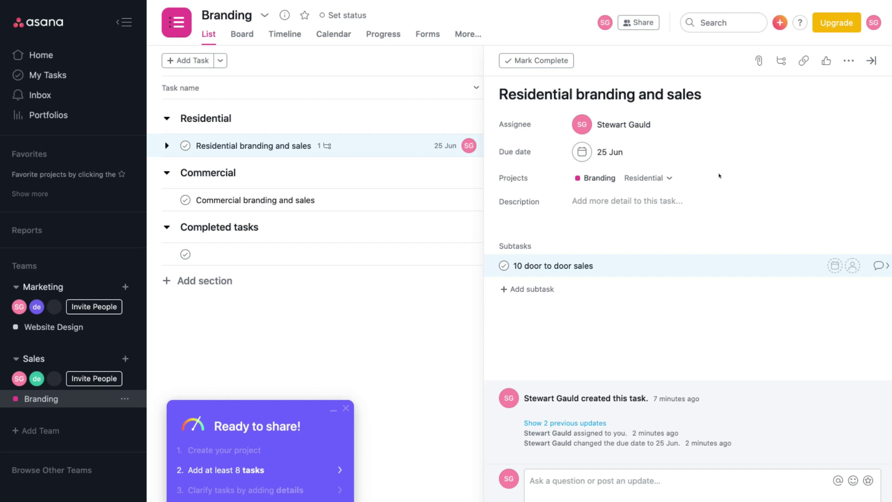
pyautogui.click(872, 61)
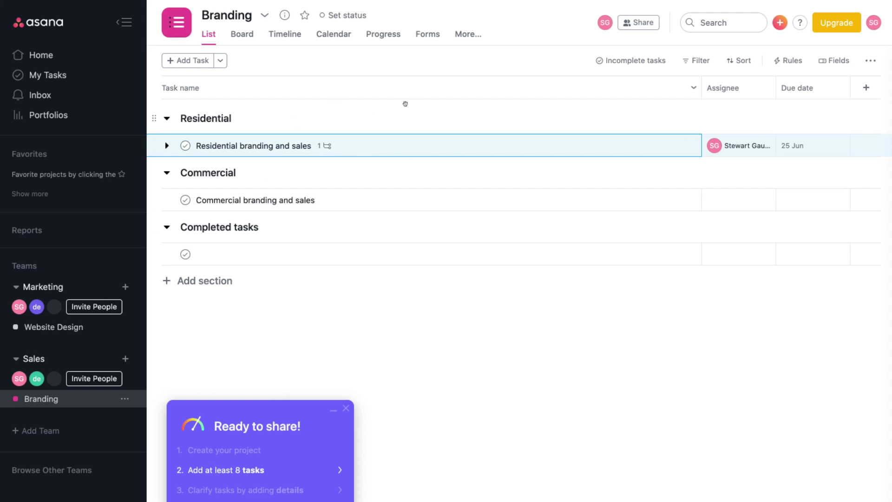
# - Review the residential task on the Branding board and turn on weekends in the project's Calendar view
pyautogui.click(235, 34)
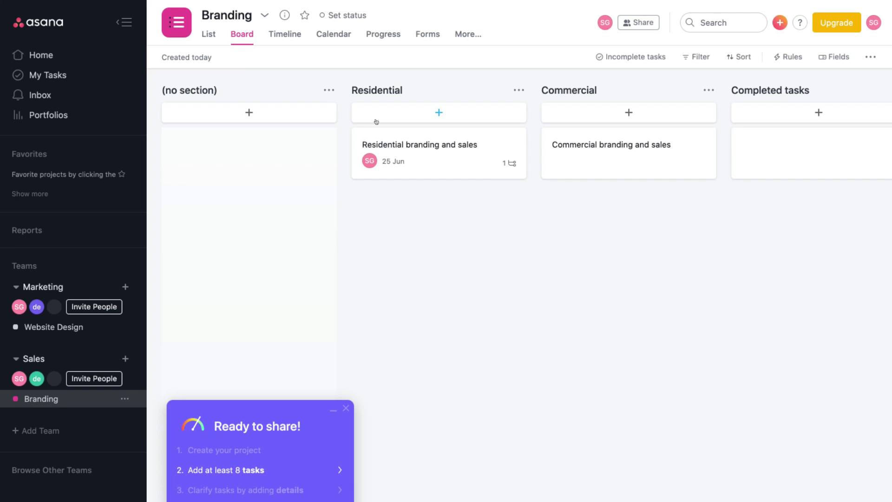
pyautogui.click(330, 38)
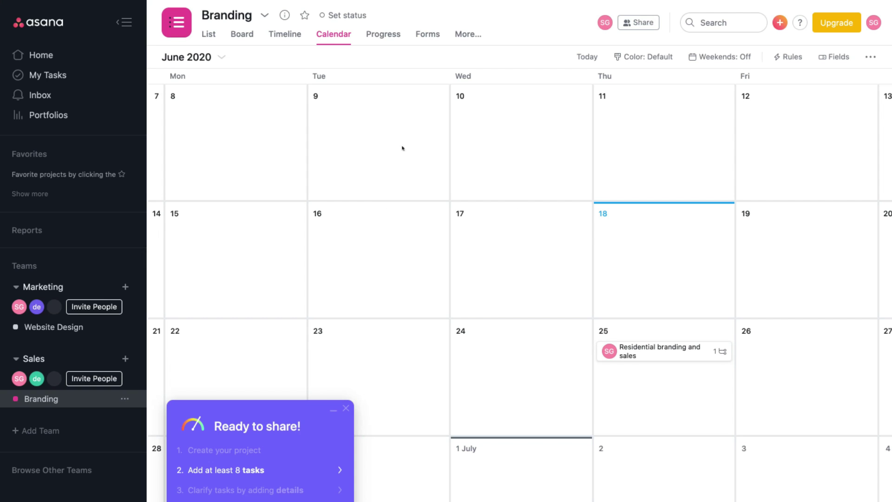
pyautogui.click(731, 57)
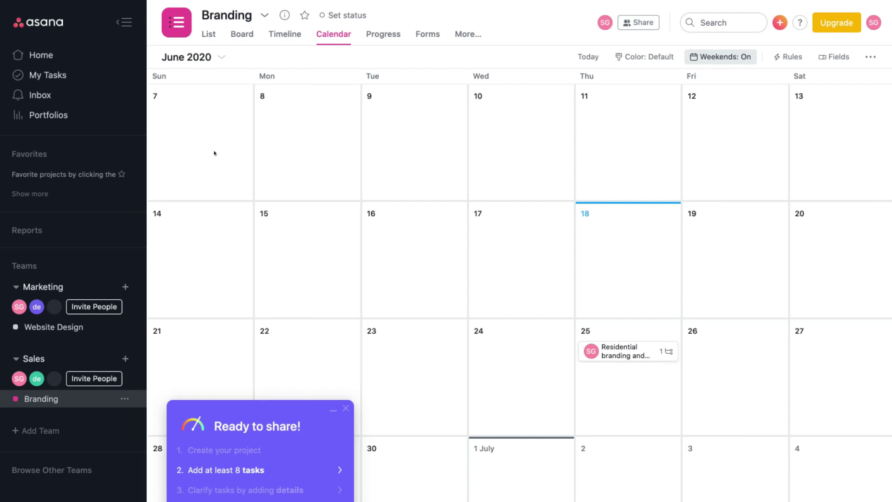
# - Look at the calendar's month choices without changing the month, and return to the Branding project's List view
pyautogui.click(222, 58)
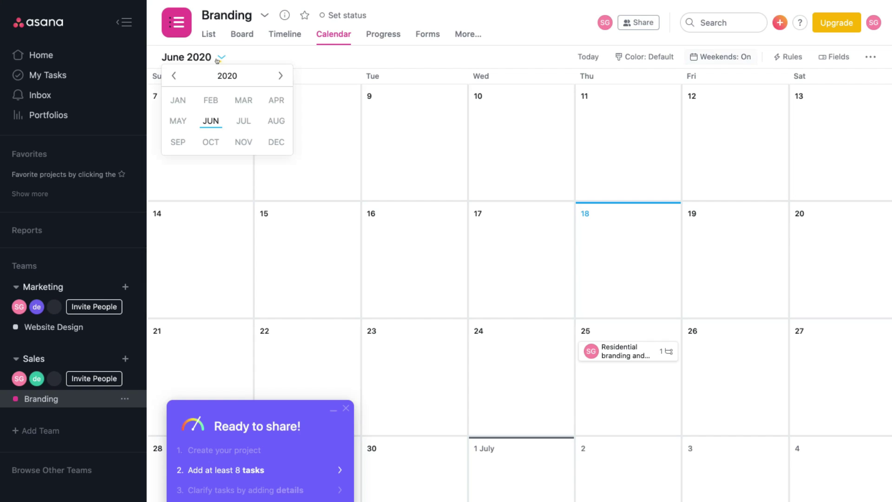
pyautogui.click(418, 126)
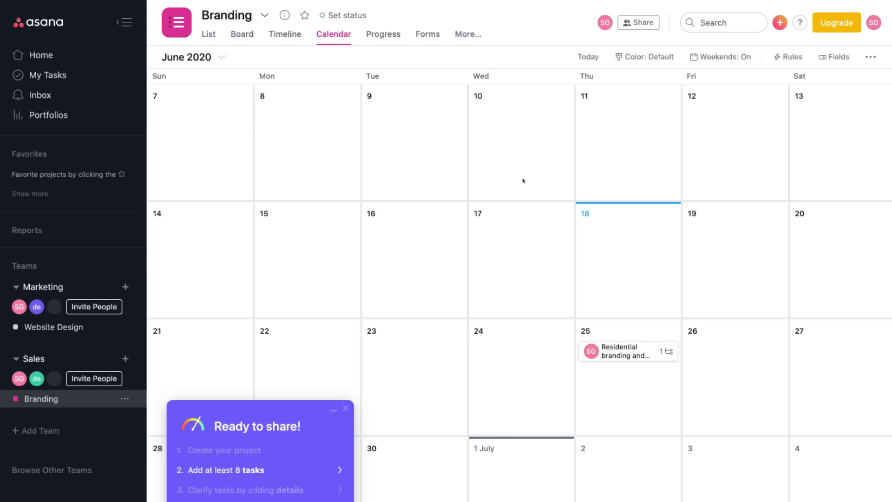
pyautogui.click(209, 34)
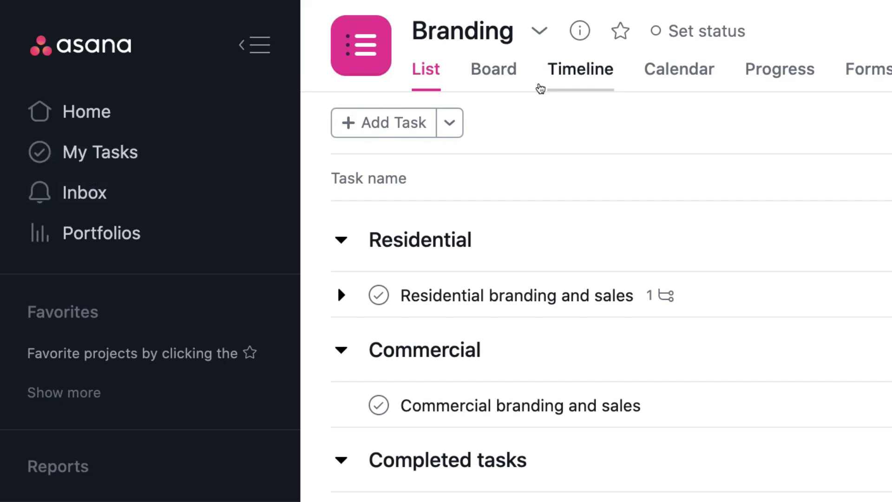
# - Examine the List, Calendar and Files views of My Tasks, ending on the task list
pyautogui.click(159, 154)
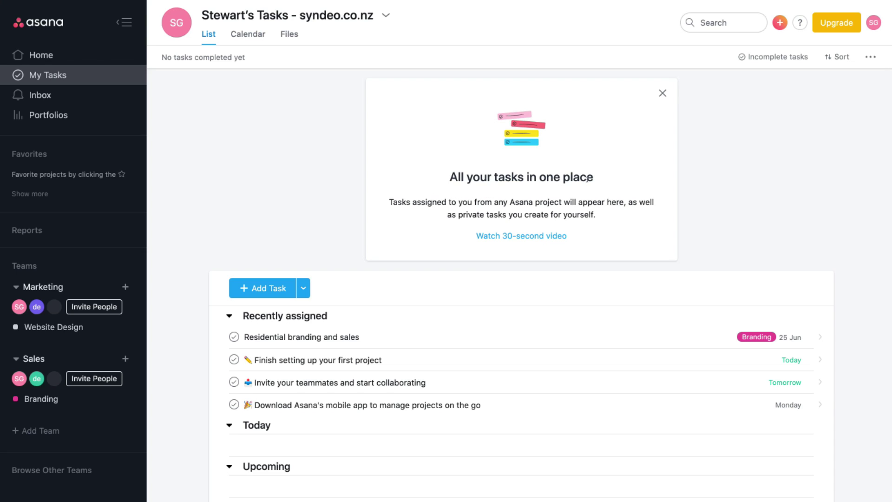
pyautogui.click(255, 32)
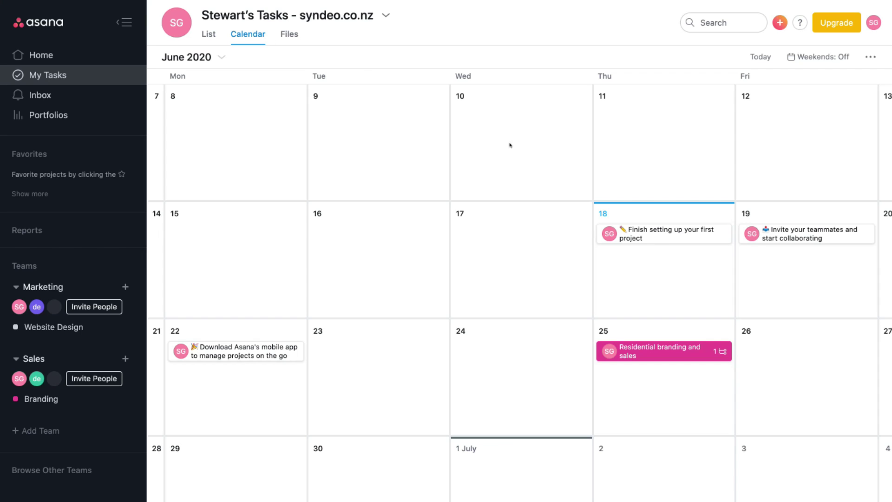
pyautogui.click(290, 35)
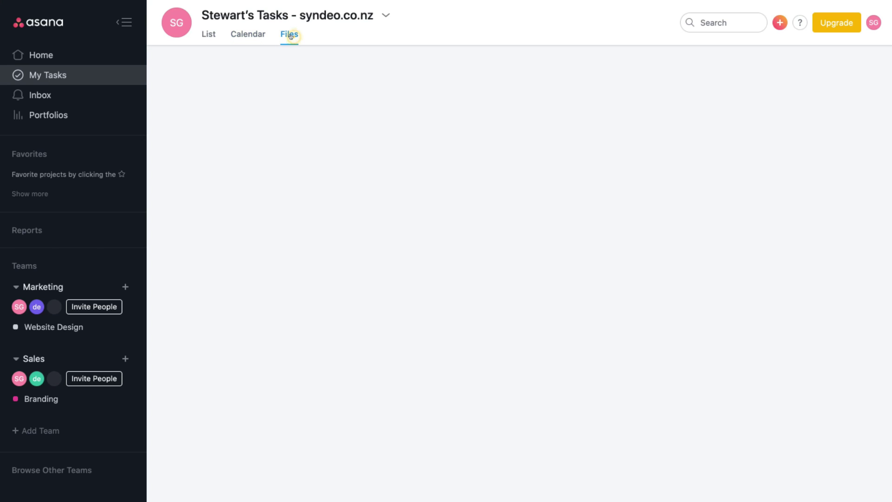
pyautogui.click(209, 34)
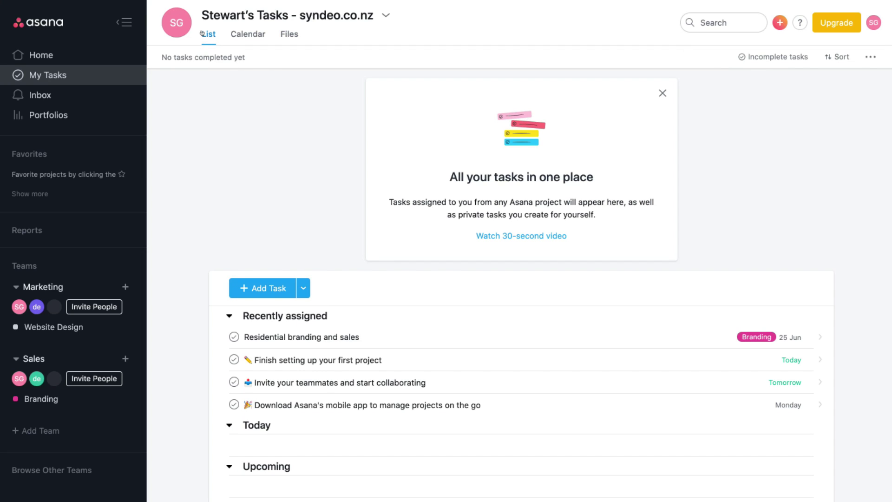